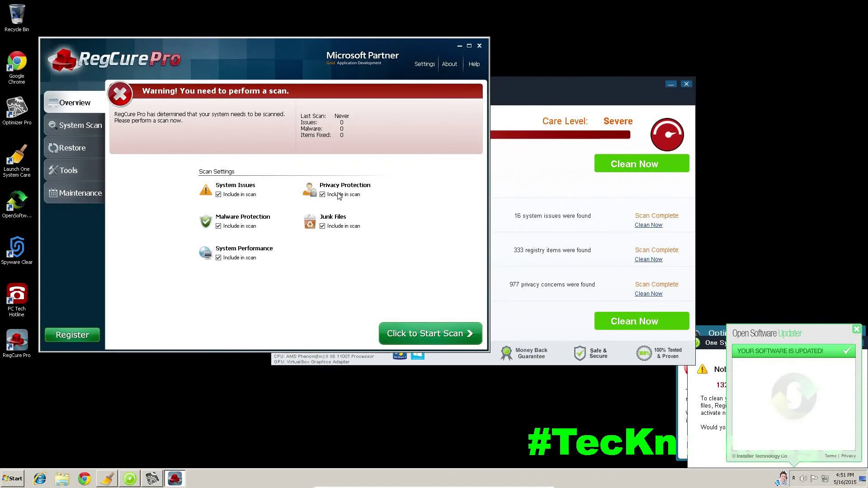
# - Shift RegCure Pro's window aside and start its full system scan, then bring One SystemCare forward
pyautogui.click(512, 103)
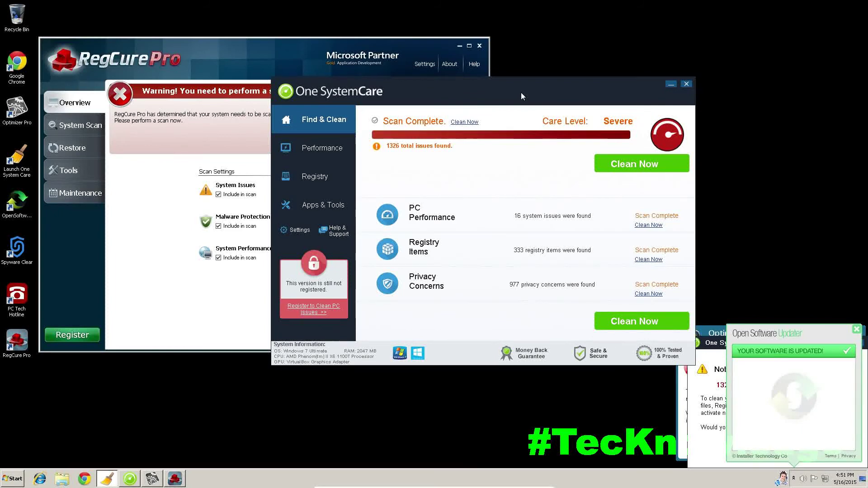
pyautogui.moveTo(259, 42); pyautogui.dragTo(302, 48)
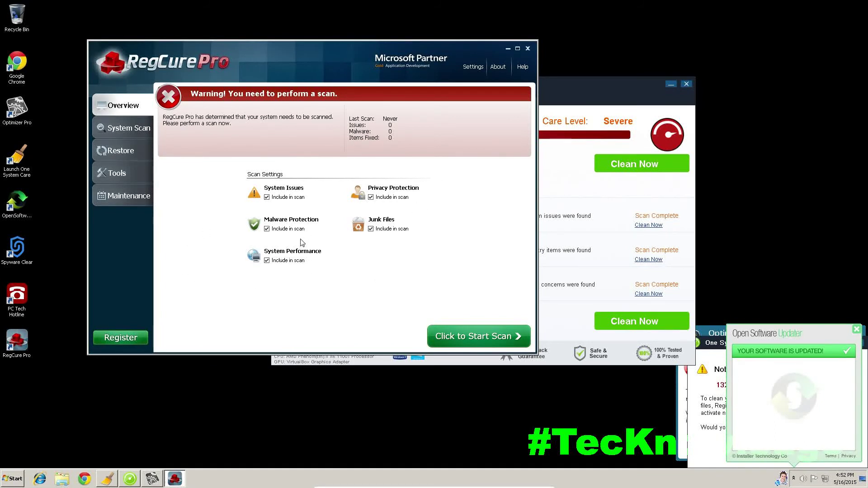
pyautogui.click(132, 130)
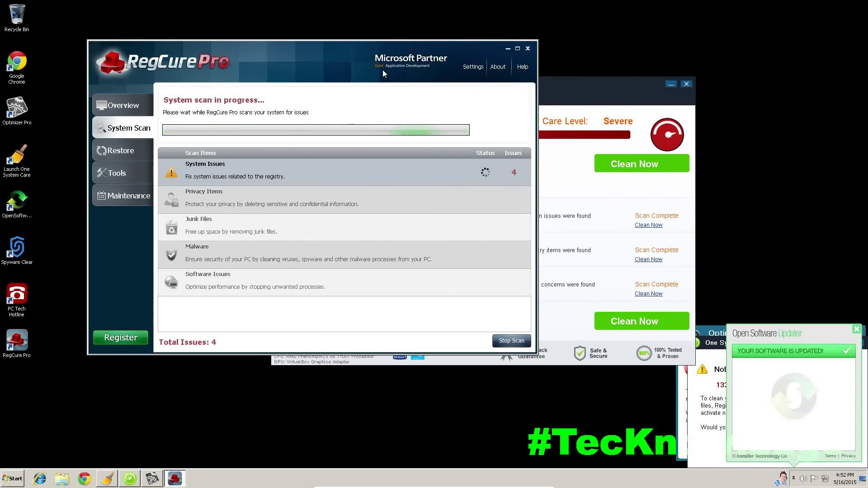
pyautogui.click(574, 92)
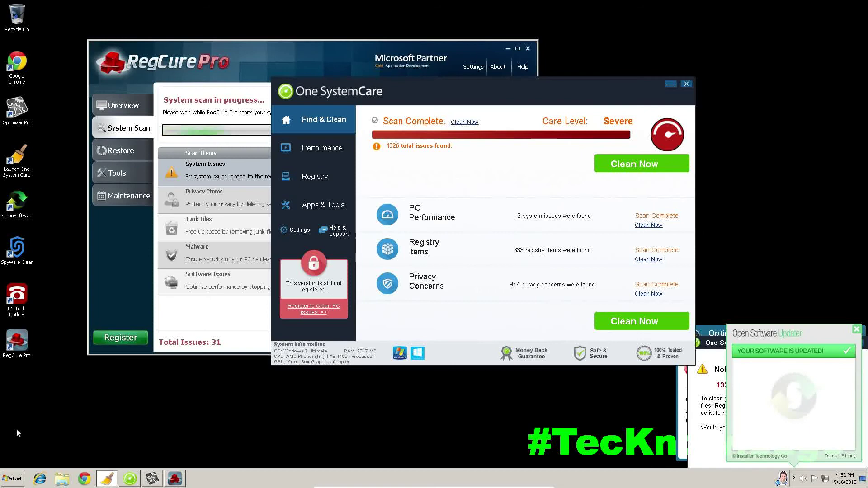
pyautogui.click(13, 478)
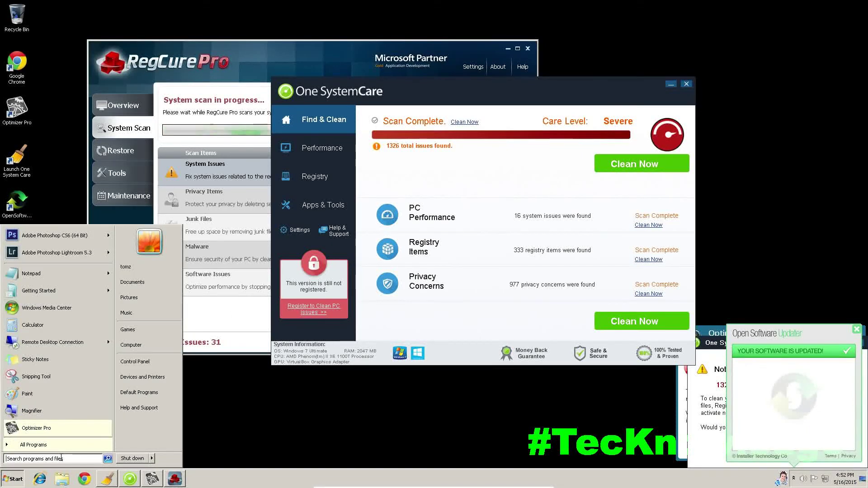
# - Run appwiz.cpl from the Start menu search to open Programs and Features
pyautogui.click(30, 460)
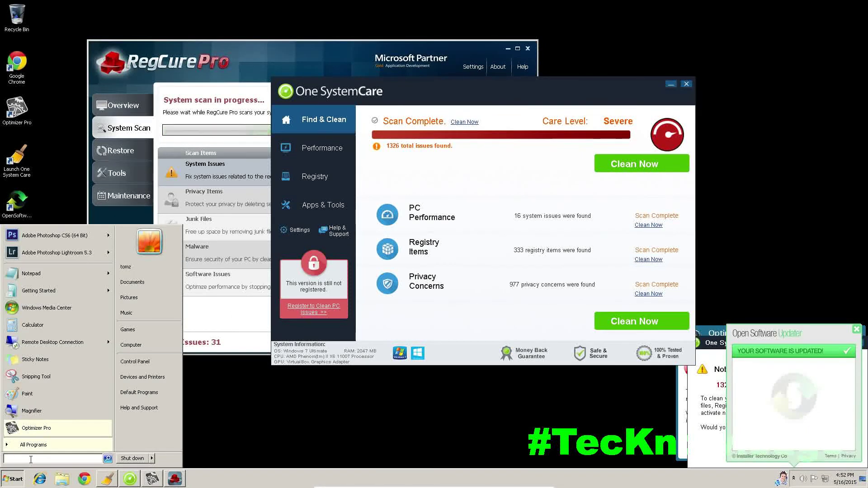
pyautogui.write('appw')
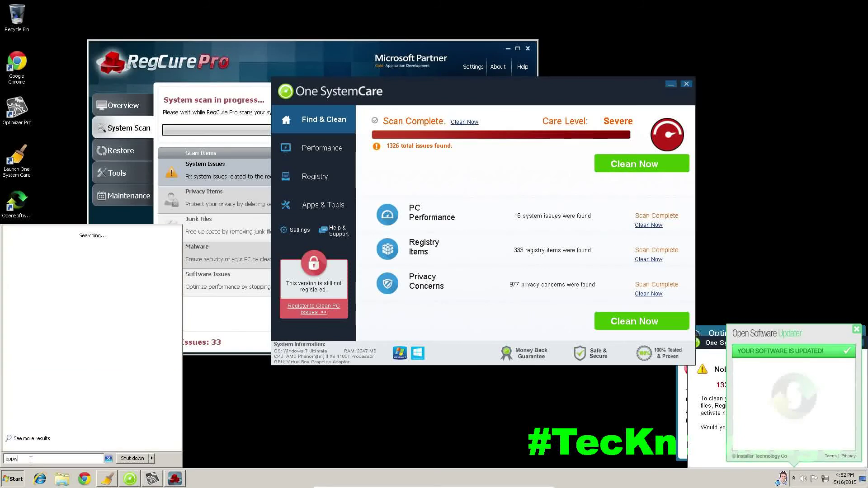
pyautogui.write('iz.cpl')
pyautogui.press('Return')
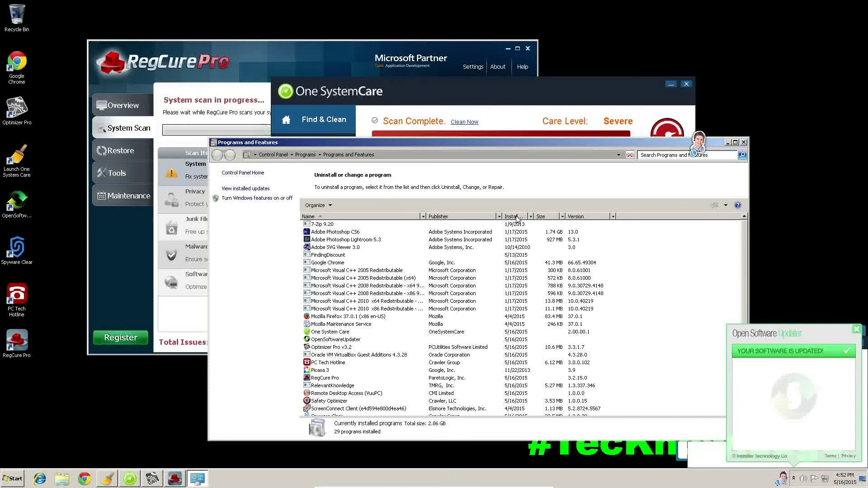
# - Sort programs by install date, newest first, and uninstall Google Chrome
pyautogui.click(518, 218)
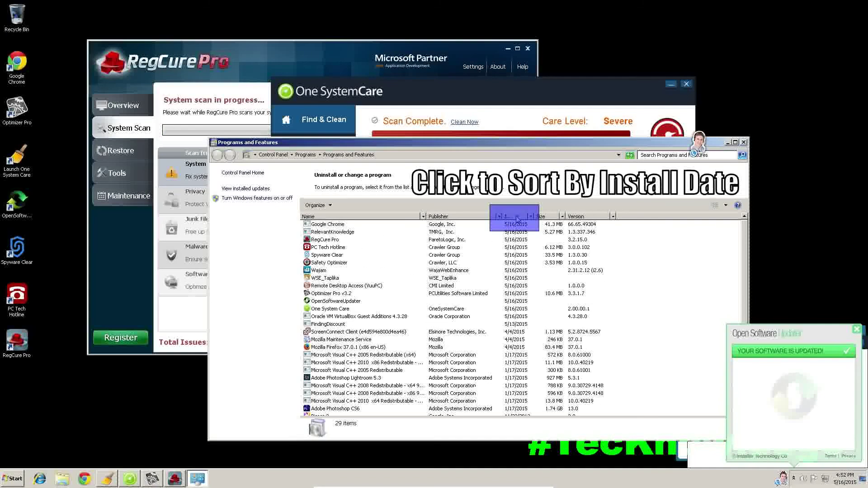
pyautogui.click(335, 226)
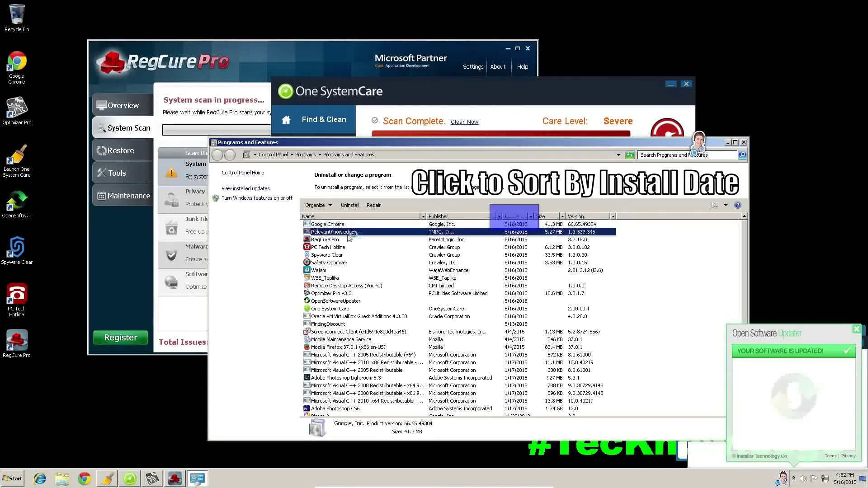
pyautogui.click(337, 232)
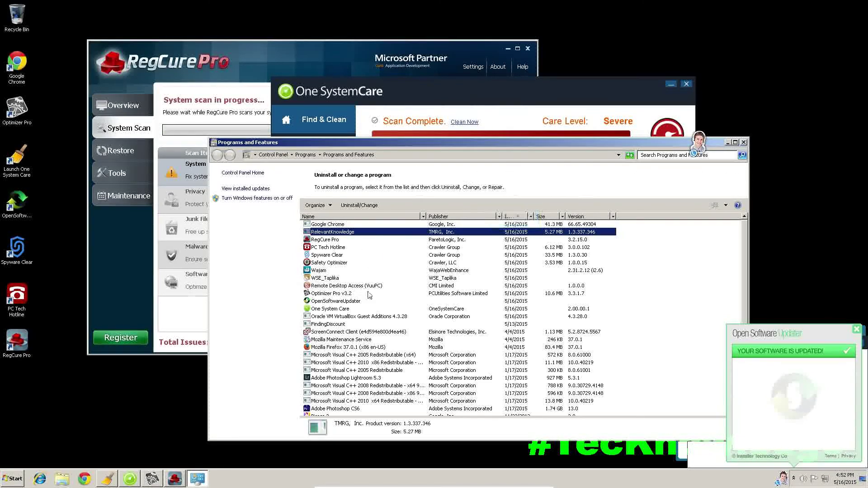
pyautogui.click(347, 309)
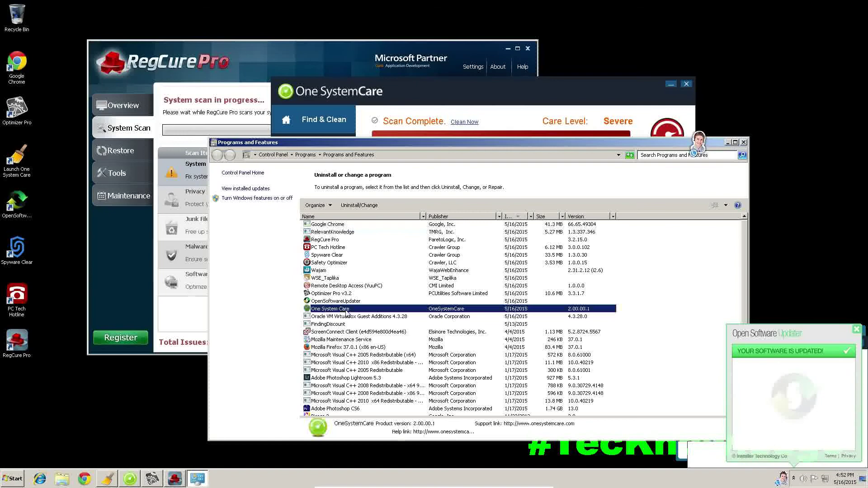
pyautogui.click(346, 300)
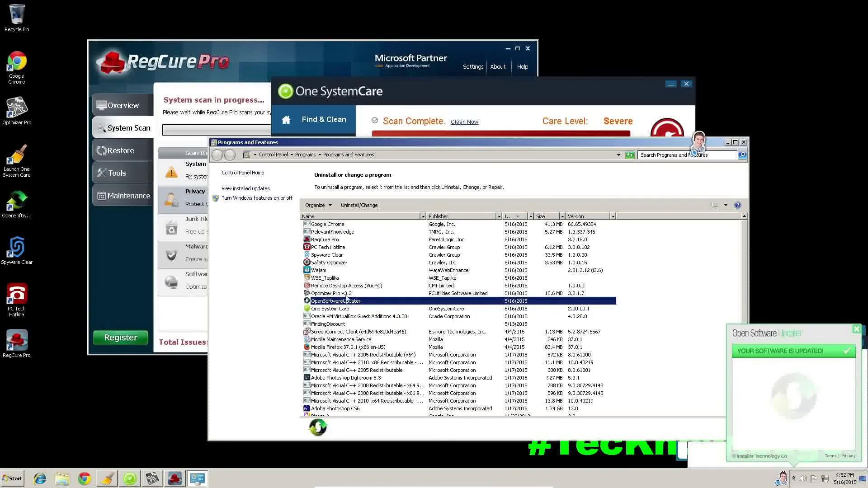
pyautogui.click(333, 225)
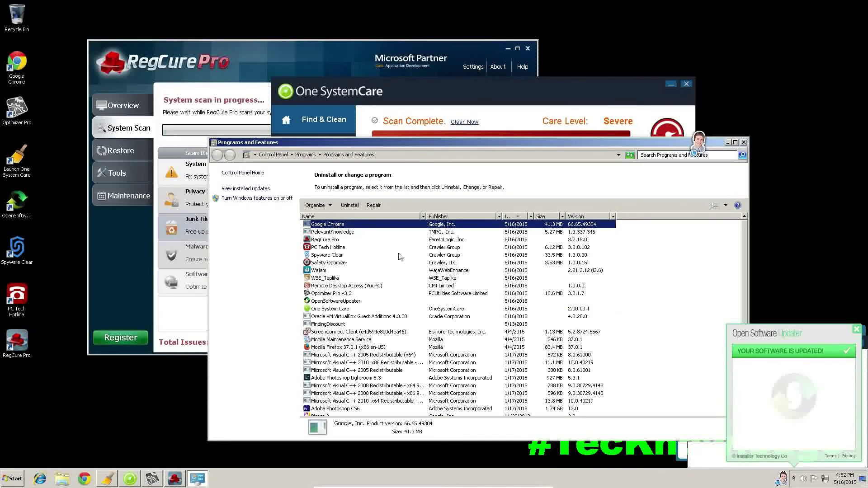
pyautogui.press('Return')
pyautogui.click(476, 240)
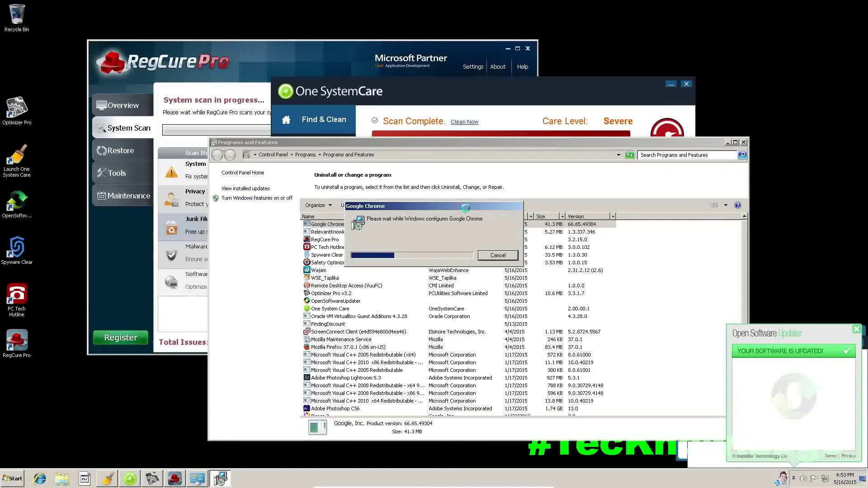
# - Close RegCure Pro mid-scan, confirming the stop and exiting without registering
pyautogui.click(528, 47)
pyautogui.click(334, 218)
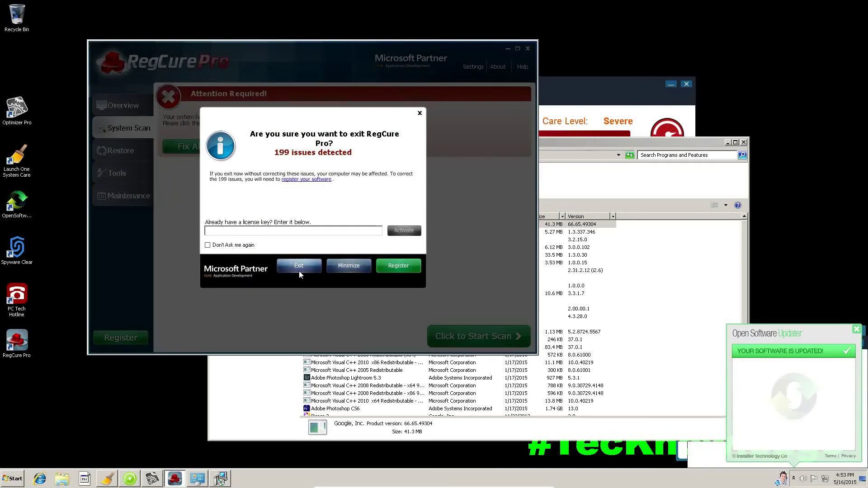
pyautogui.click(300, 266)
# - Close One SystemCare with Remind me later, then dismiss the updater and cleanup popups
pyautogui.click(623, 90)
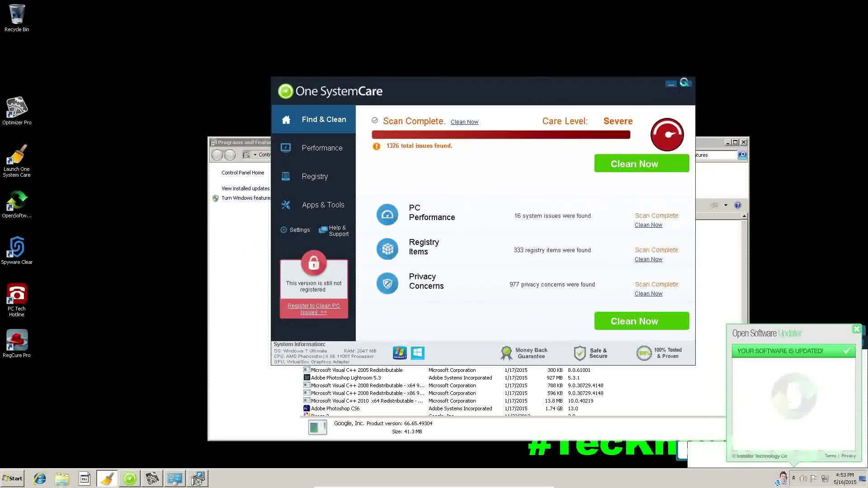
pyautogui.click(685, 83)
pyautogui.click(409, 284)
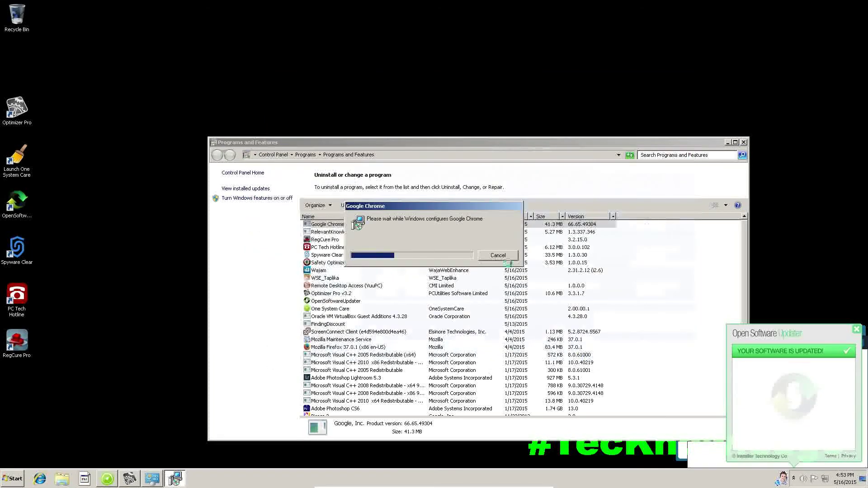
pyautogui.click(857, 330)
pyautogui.click(858, 344)
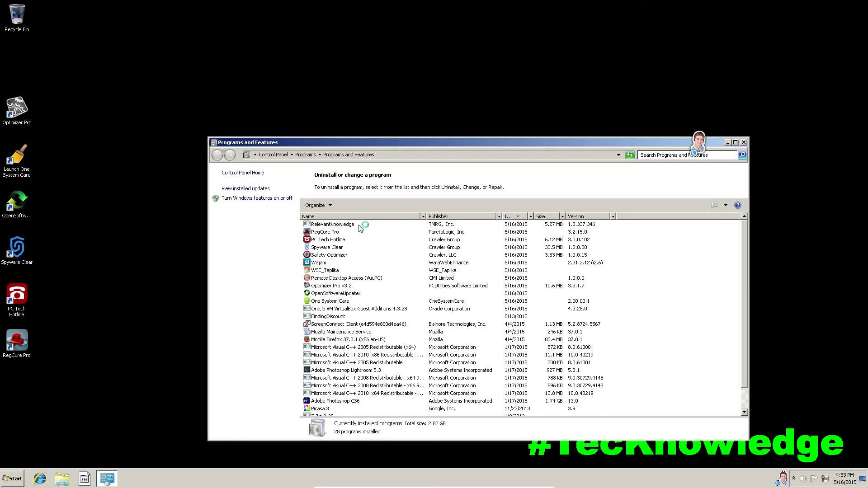
# - Uninstall RelevantKnowledge, RegCure Pro and PC Tech Hotline, dismissing each notice and the restart prompt
pyautogui.click(360, 225)
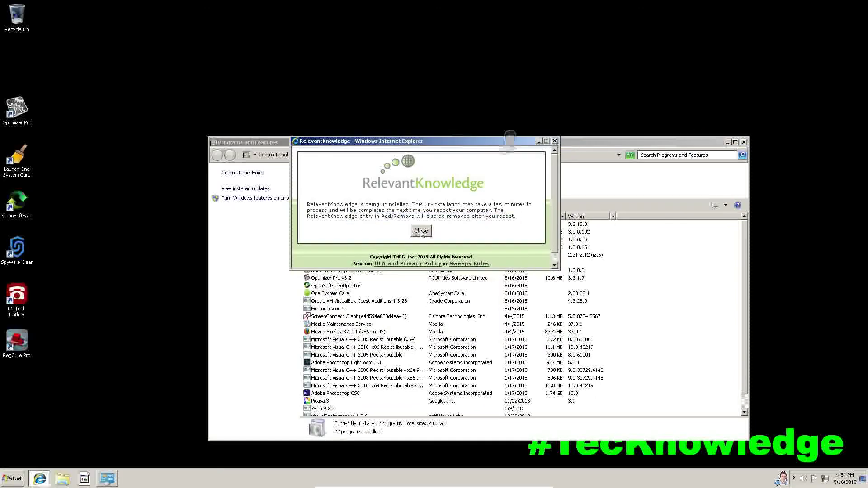
pyautogui.click(420, 231)
pyautogui.click(350, 225)
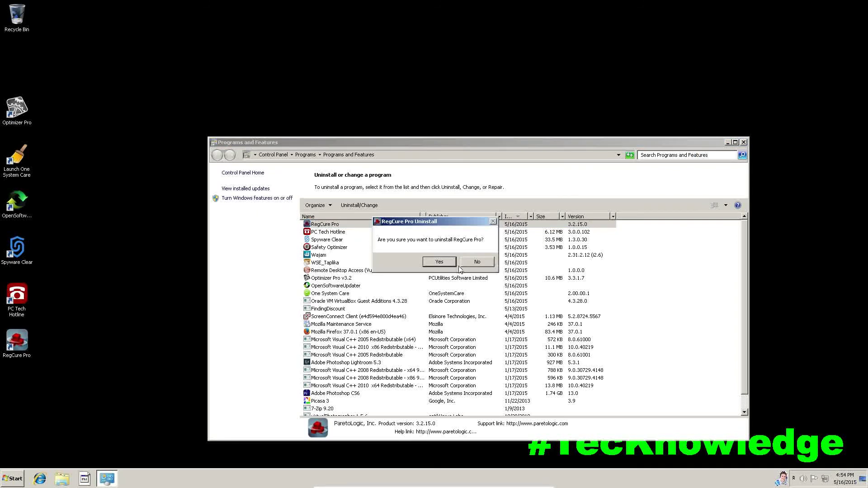
pyautogui.click(458, 266)
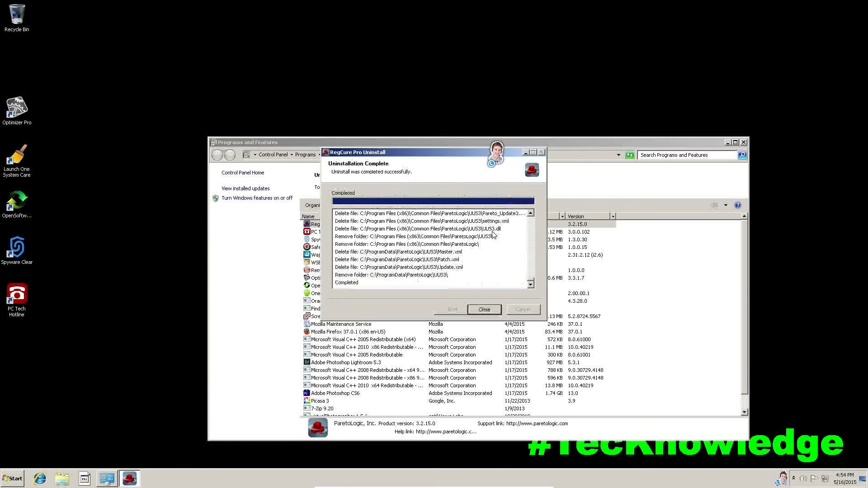
pyautogui.click(484, 312)
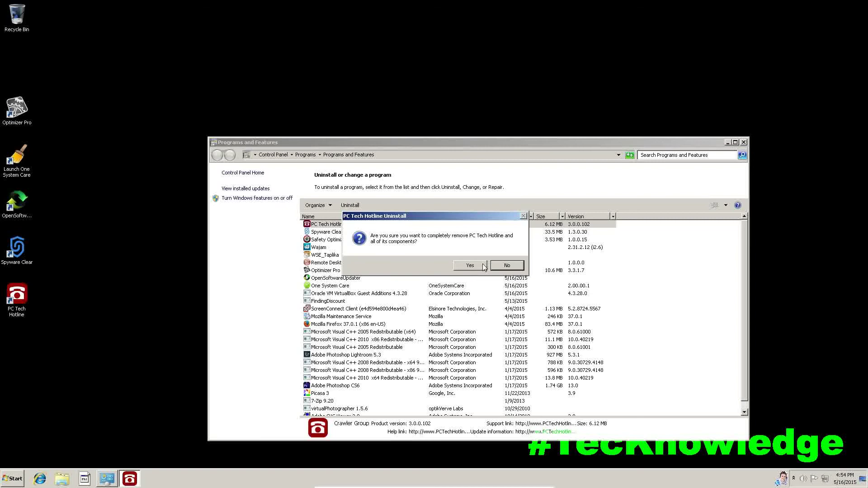
pyautogui.click(482, 264)
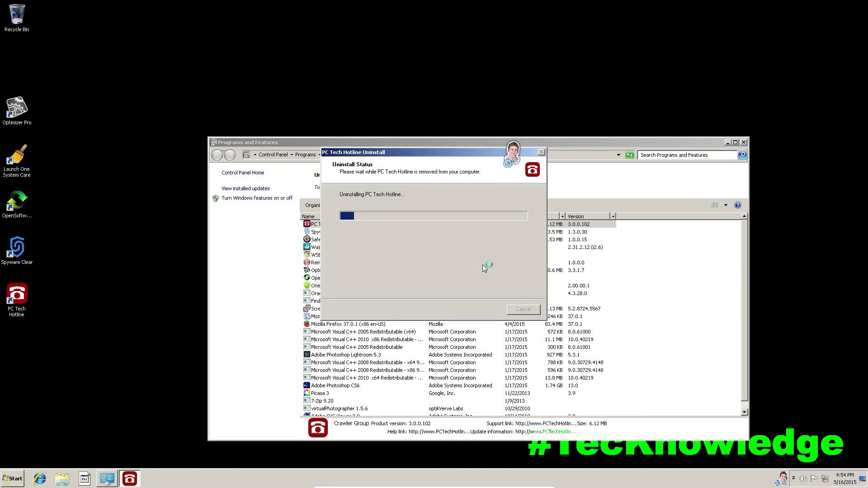
pyautogui.click(480, 272)
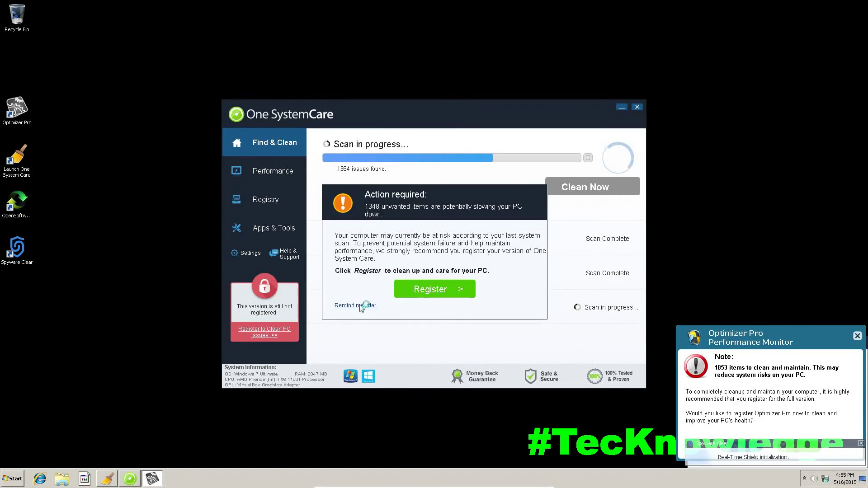
# - Close One SystemCare and dismiss the Optimizer Pro and cleanup popups
pyautogui.click(355, 306)
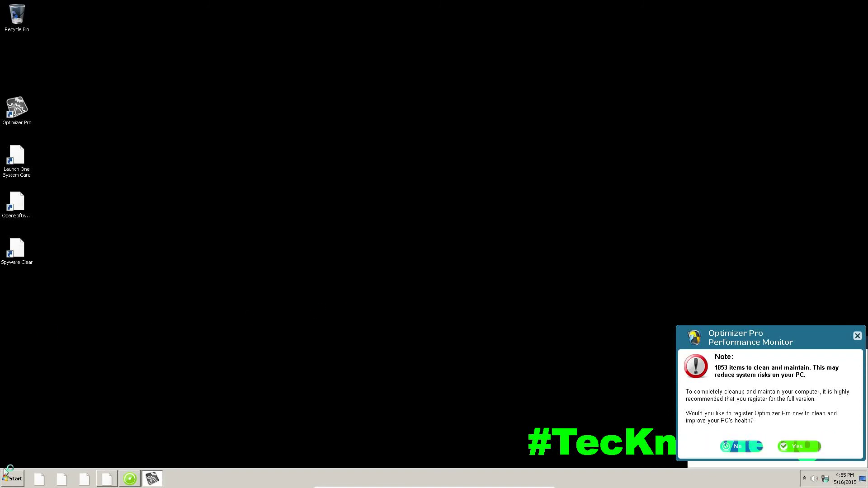
pyautogui.click(857, 337)
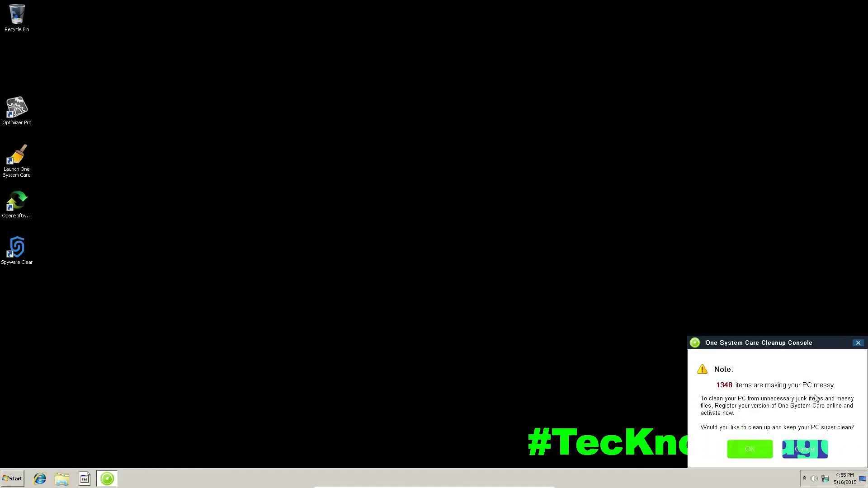
pyautogui.click(857, 344)
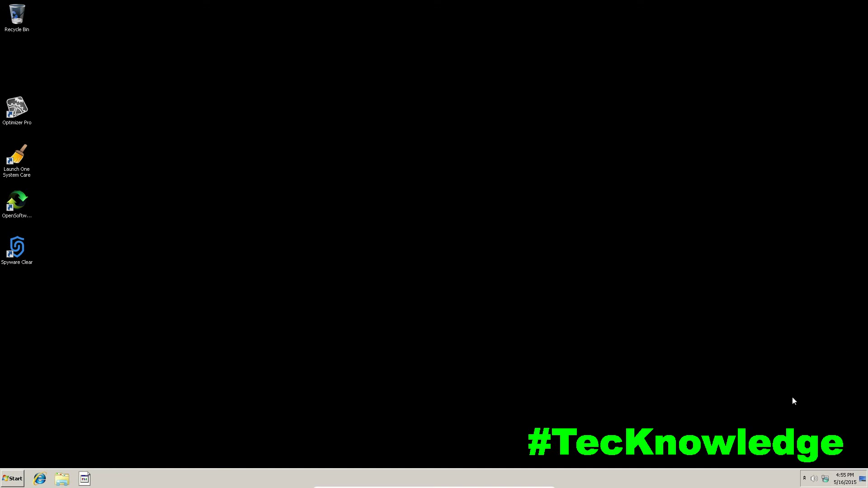
# - Reopen Programs and Features by running appwiz.cpl from the Start menu
pyautogui.click(15, 478)
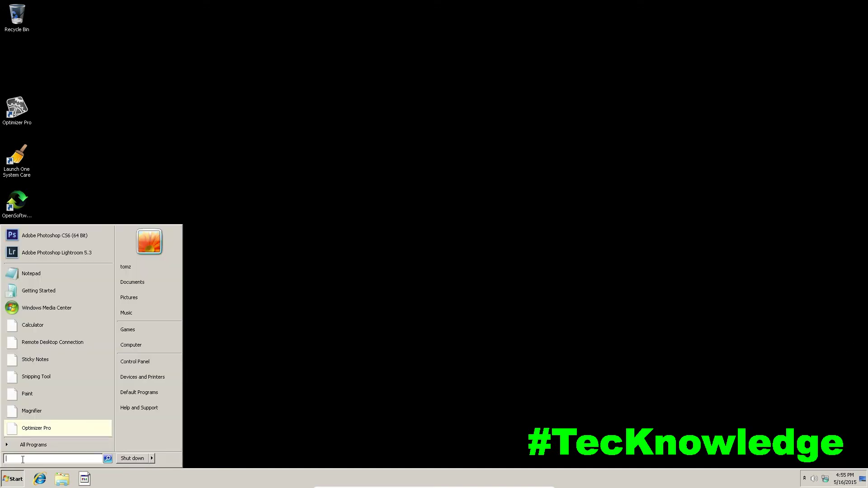
pyautogui.write('appwiz.cpl')
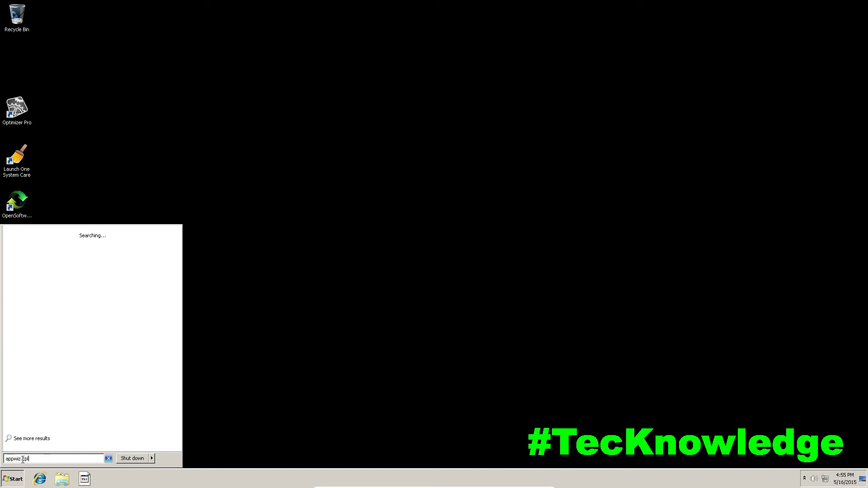
pyautogui.press('Return')
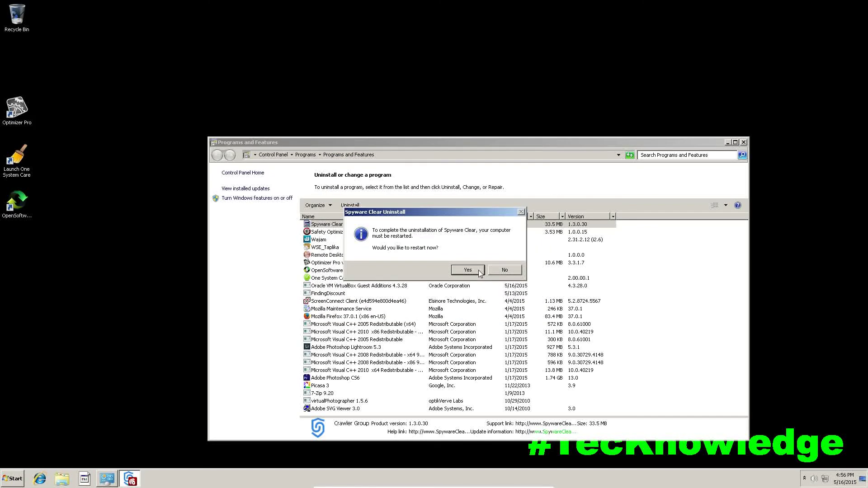
# - Answer Spyware Clear's restart prompt, uninstall Optimizer Pro and One System Care, and select FindingDiscount
pyautogui.click(478, 271)
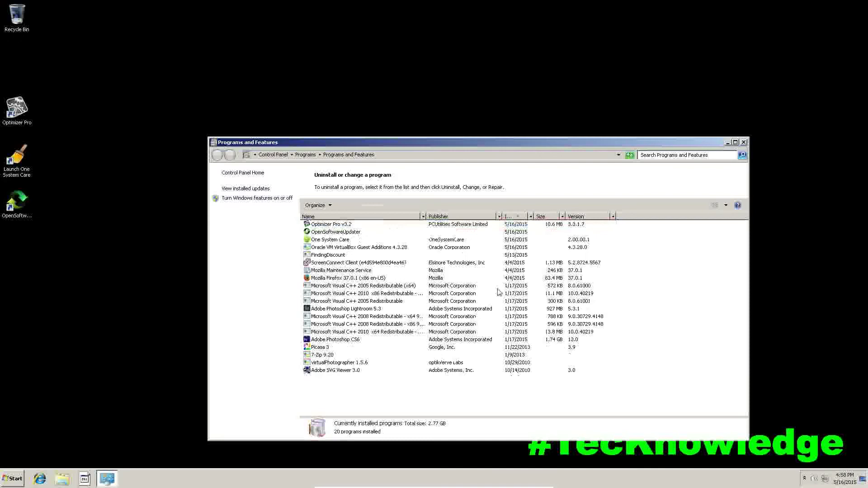
pyautogui.doubleClick(317, 224)
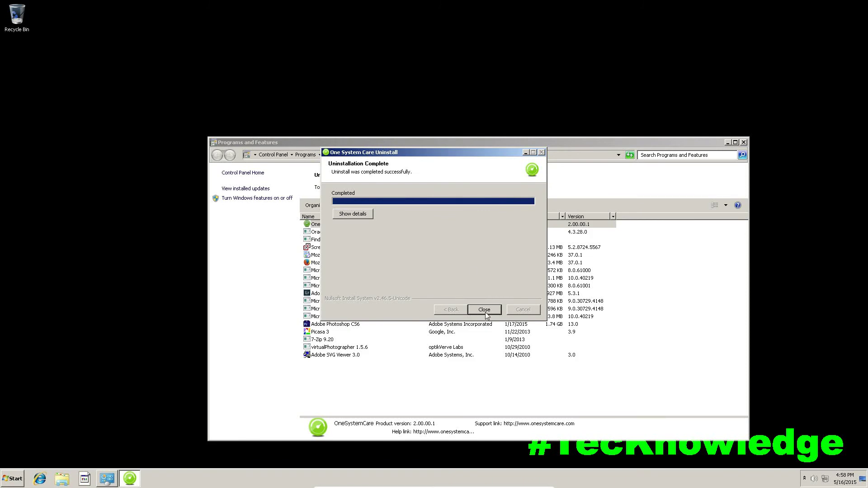
pyautogui.click(484, 310)
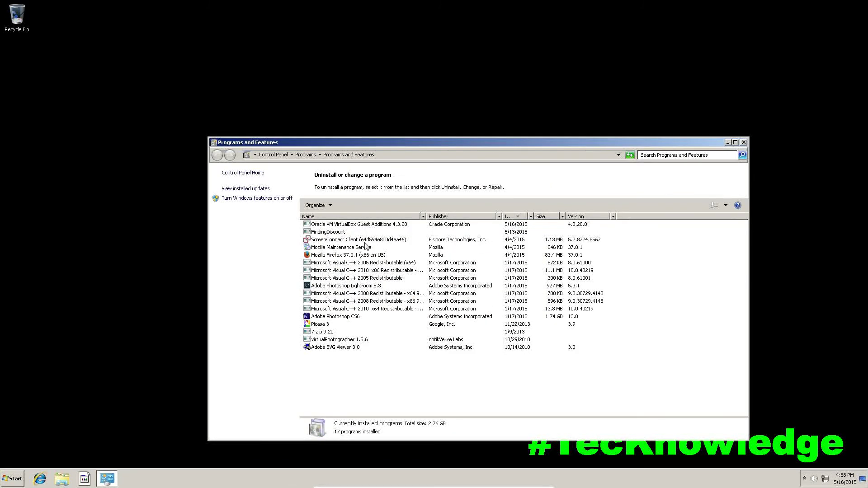
pyautogui.click(333, 232)
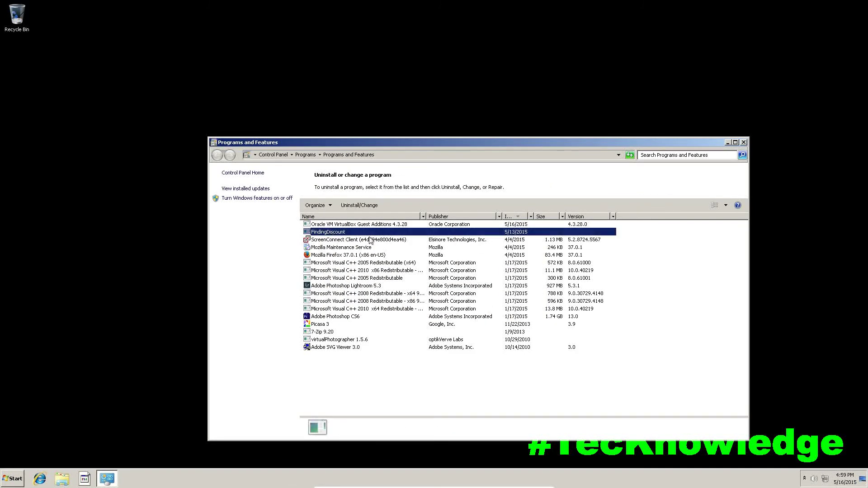
# - Start FindingDiscount's uninstall and close its Internet Explorer removal page unfinished
pyautogui.rightClick(519, 232)
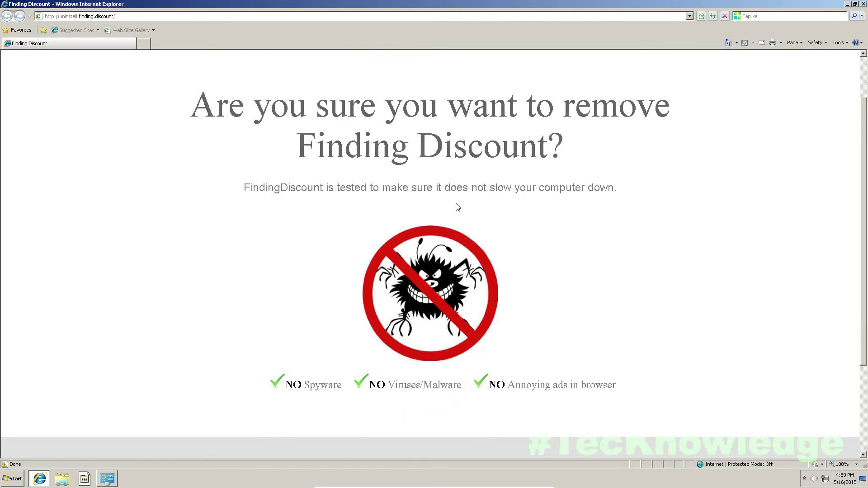
pyautogui.scroll(-1, 456, 207)
pyautogui.scroll(3, 449, 205)
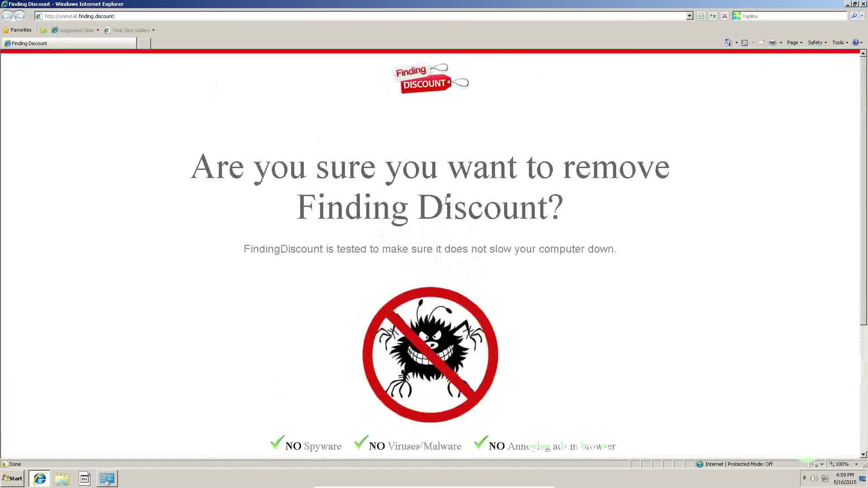
pyautogui.click(864, 4)
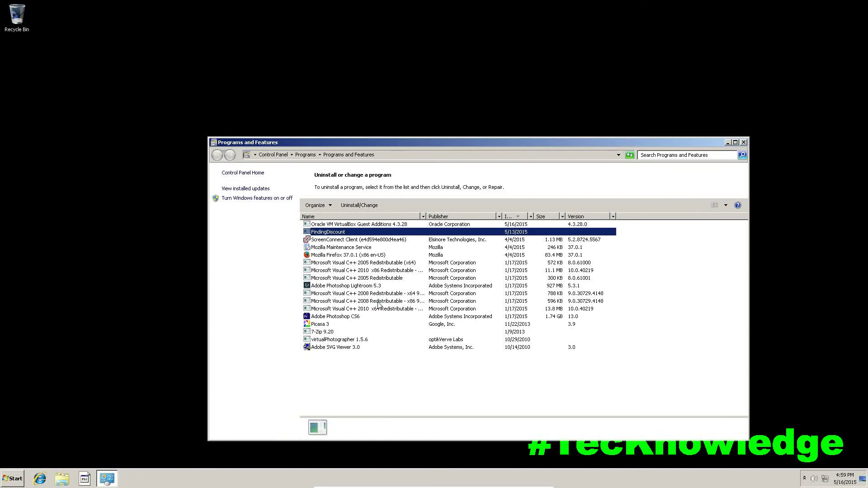
# - Retry FindingDiscount's uninstall, close its IE page again, and close Programs and Features
pyautogui.moveTo(606, 143); pyautogui.dragTo(578, 131)
pyautogui.rightClick(458, 219)
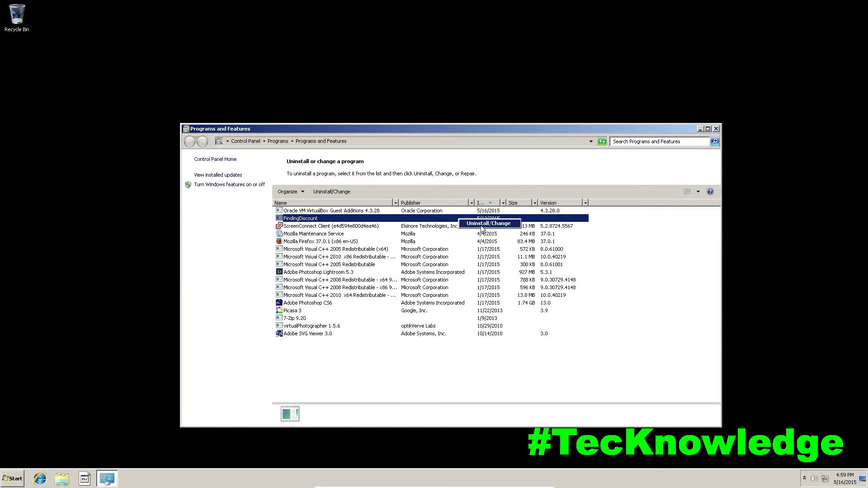
pyautogui.click(481, 226)
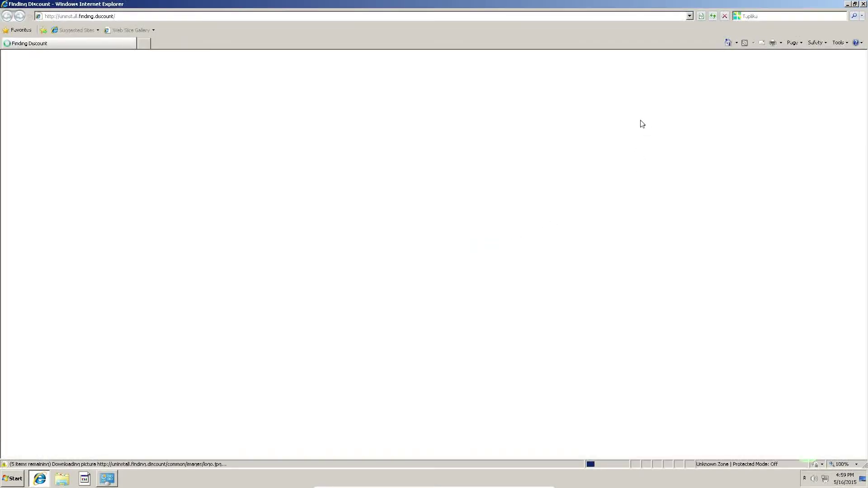
pyautogui.scroll(-4, 447, 253)
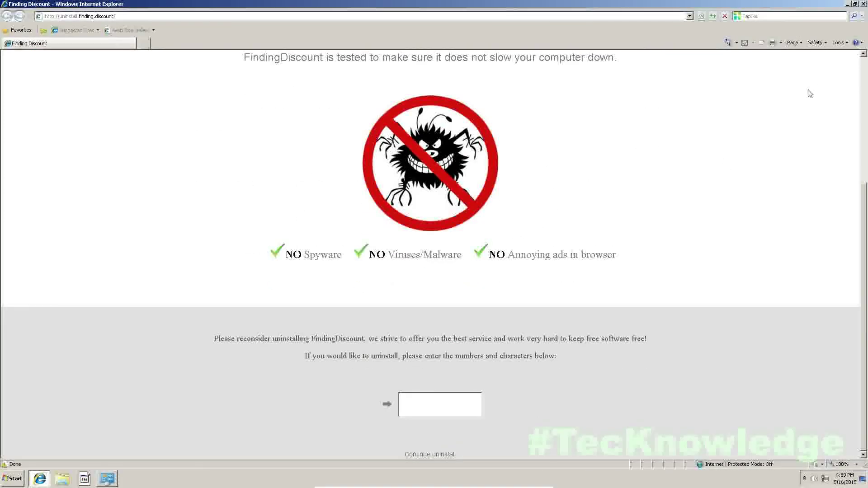
pyautogui.click(864, 3)
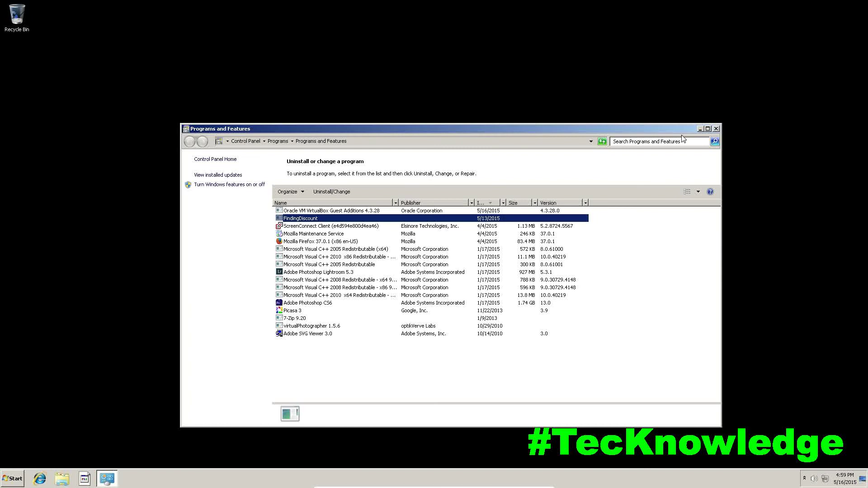
pyautogui.click(716, 129)
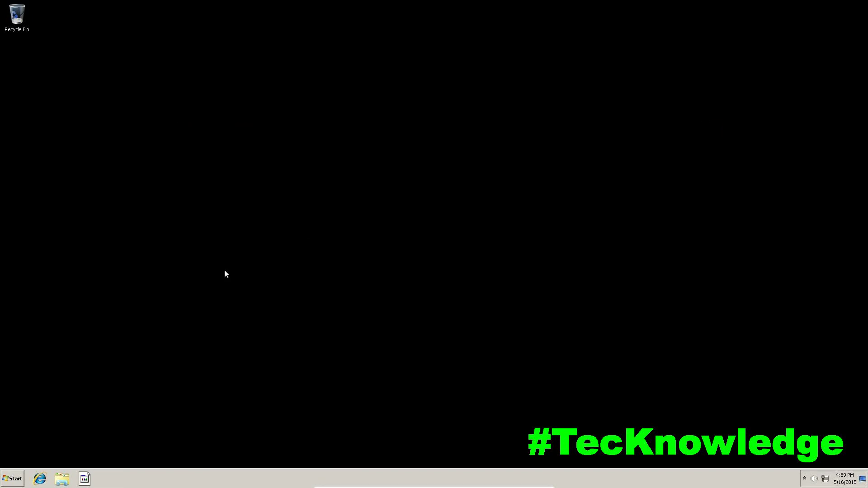
# - Run JRT.exe from the Downloads folder, allowing the unverified file to run
pyautogui.click(10, 478)
pyautogui.click(173, 267)
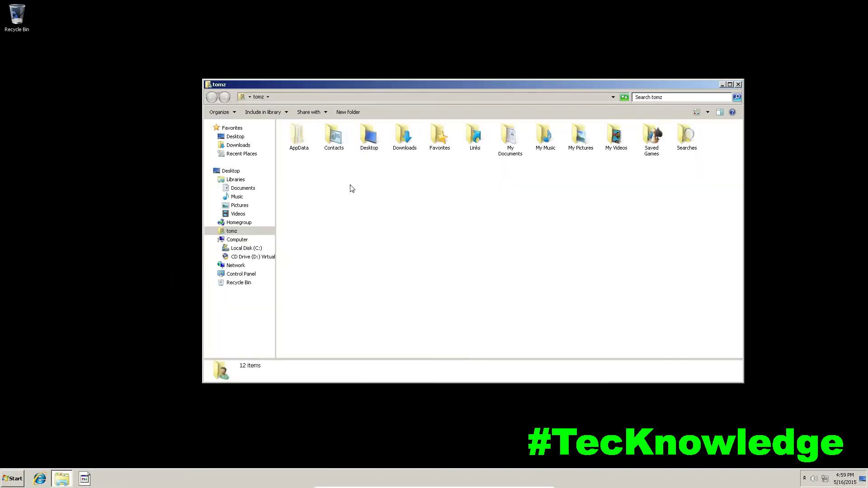
pyautogui.doubleClick(404, 146)
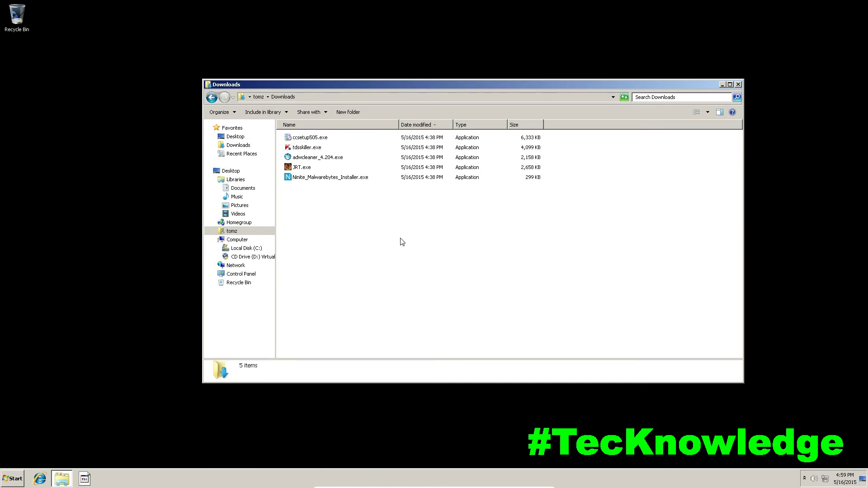
pyautogui.click(308, 138)
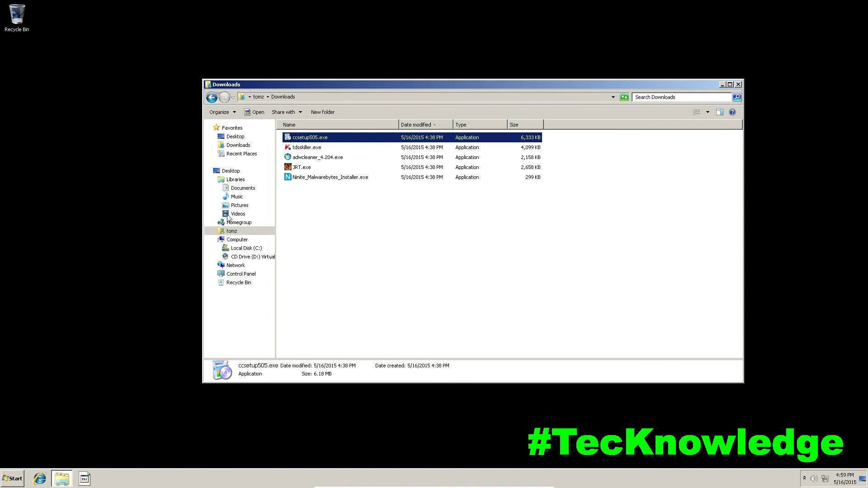
pyautogui.click(303, 167)
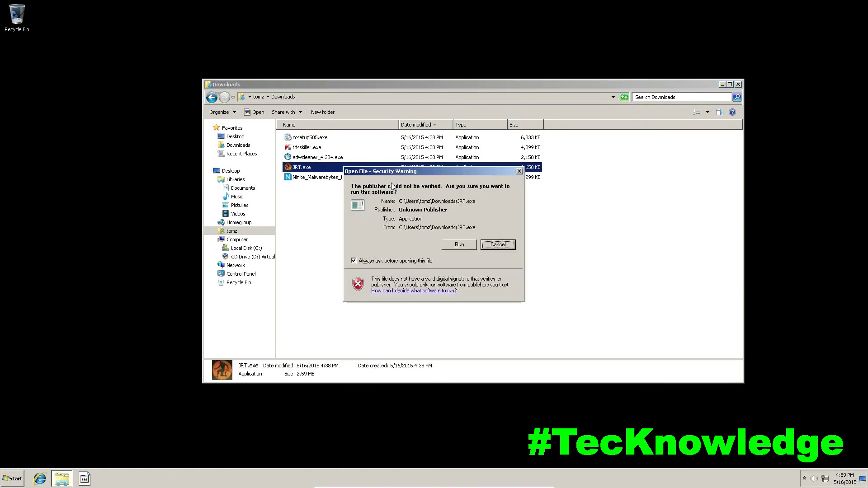
pyautogui.click(468, 248)
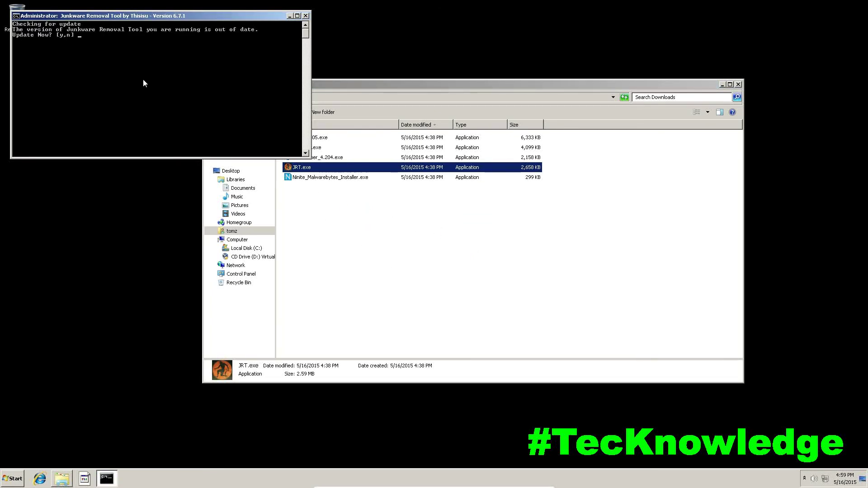
# - Accept the Junkware Removal Tool update with Y, then launch JRT_NEW.exe from the desktop to scan
pyautogui.moveTo(218, 14); pyautogui.dragTo(465, 132)
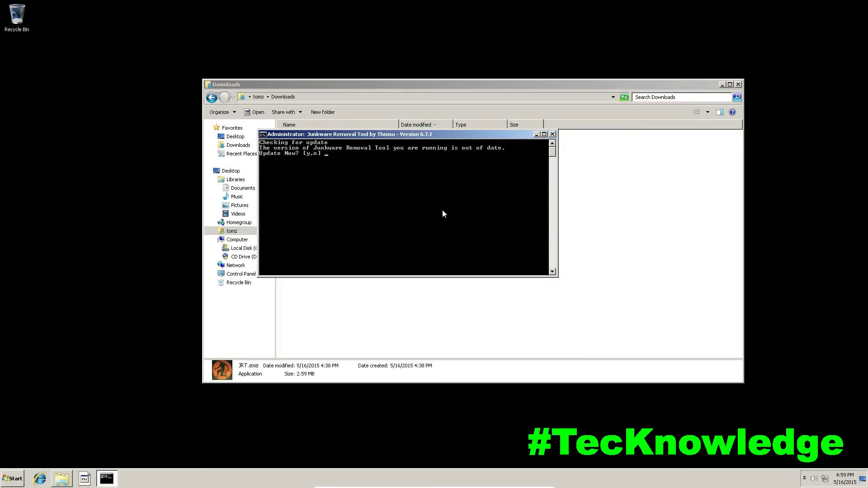
pyautogui.write('Y')
pyautogui.press('Return')
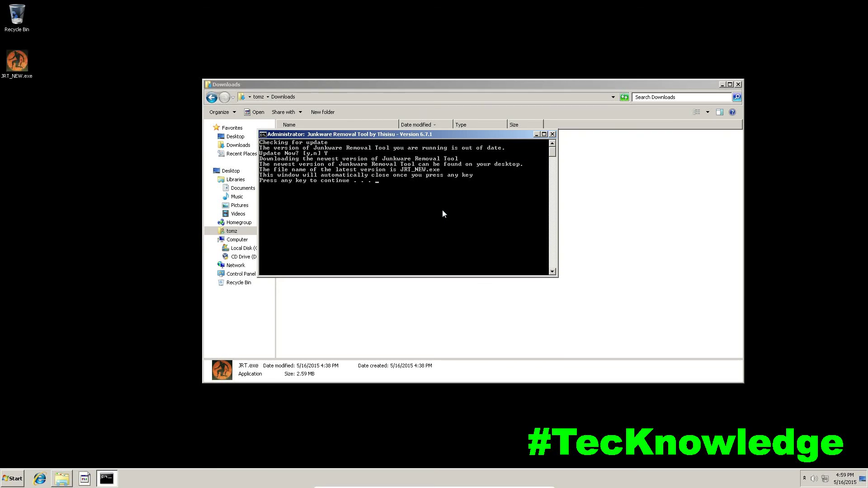
pyautogui.press('Return')
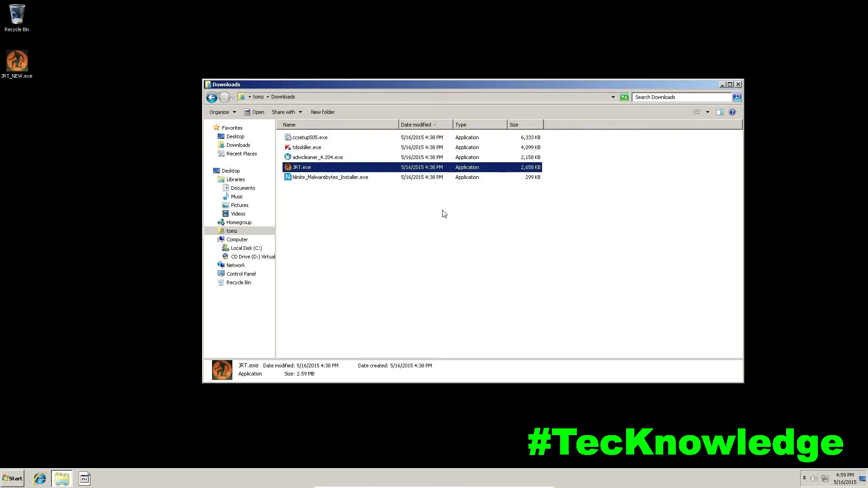
pyautogui.click(97, 113)
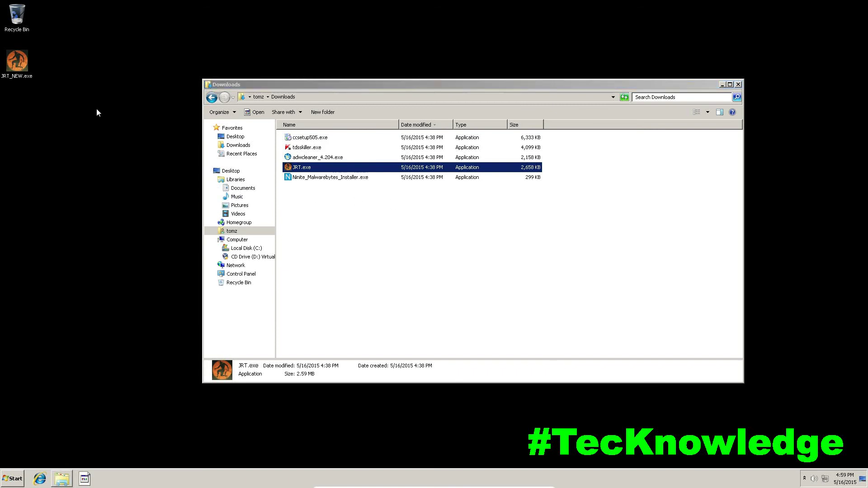
pyautogui.doubleClick(22, 68)
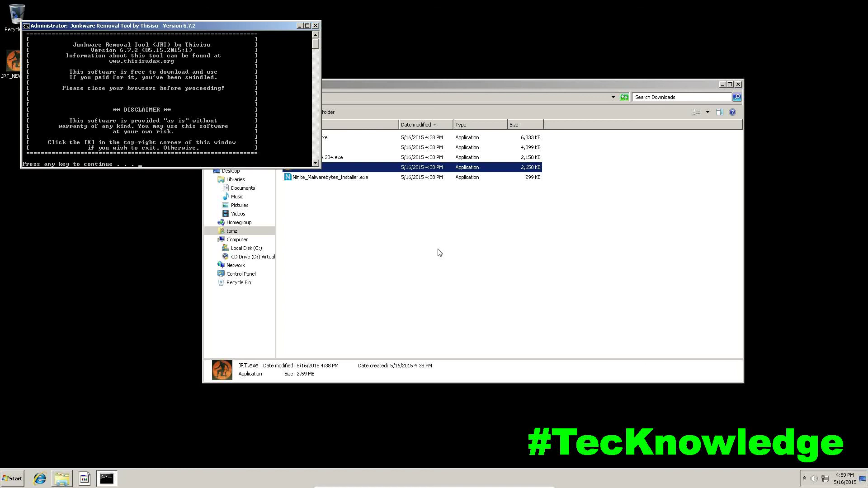
pyautogui.press('Return')
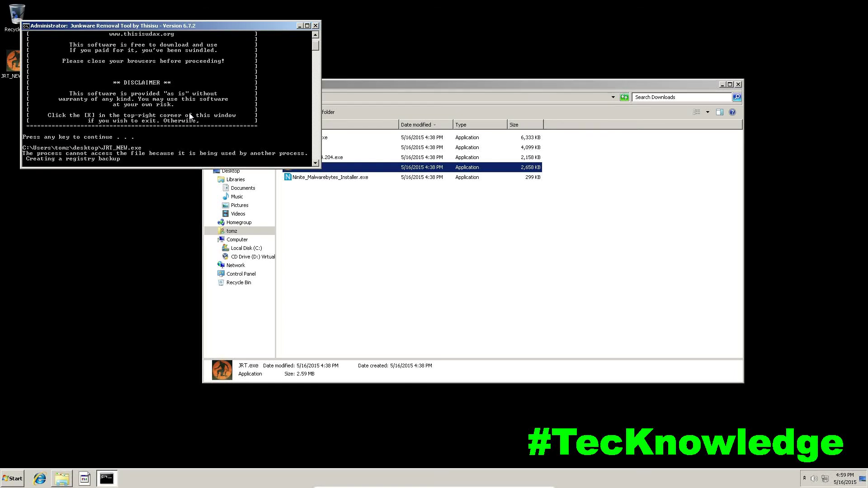
# - Let JRT remove the Windows Discount and Optimizer Pro leftovers, then close the JRT.txt log and console
pyautogui.moveTo(252, 25); pyautogui.dragTo(460, 147)
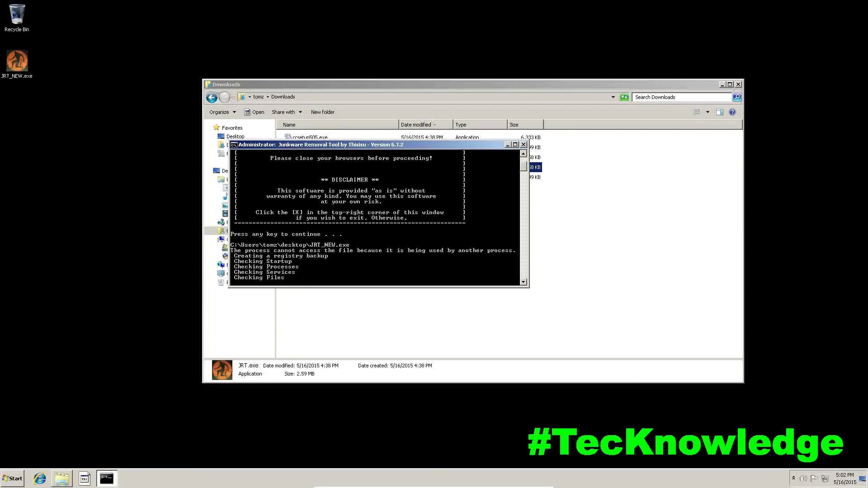
pyautogui.moveTo(367, 144); pyautogui.dragTo(370, 143)
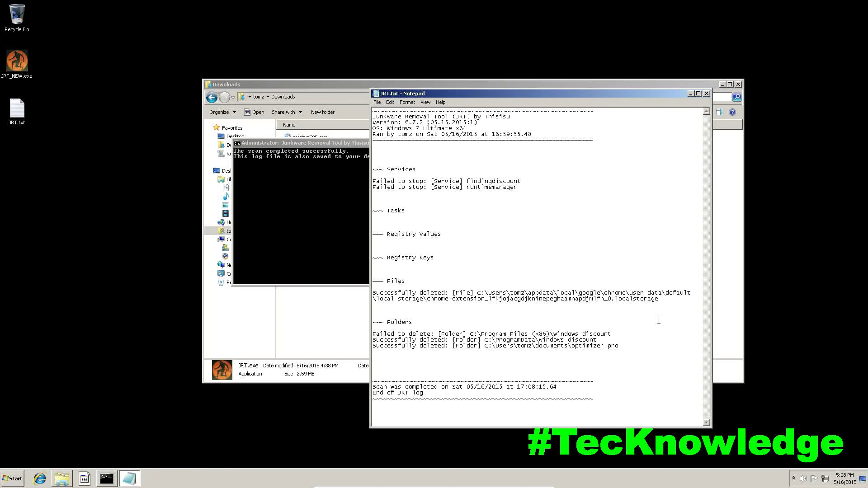
pyautogui.click(706, 96)
pyautogui.click(404, 223)
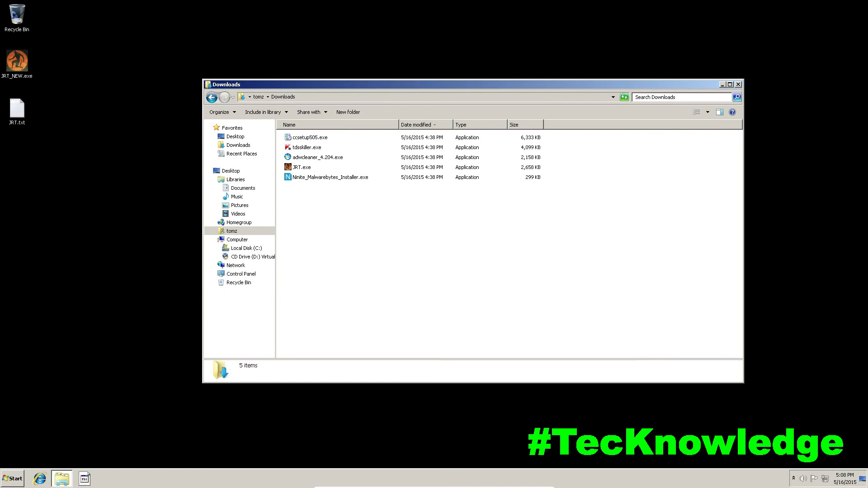
# - Launch the ccsetup505.exe installer and get past the welcome and install options pages
pyautogui.press('Down')
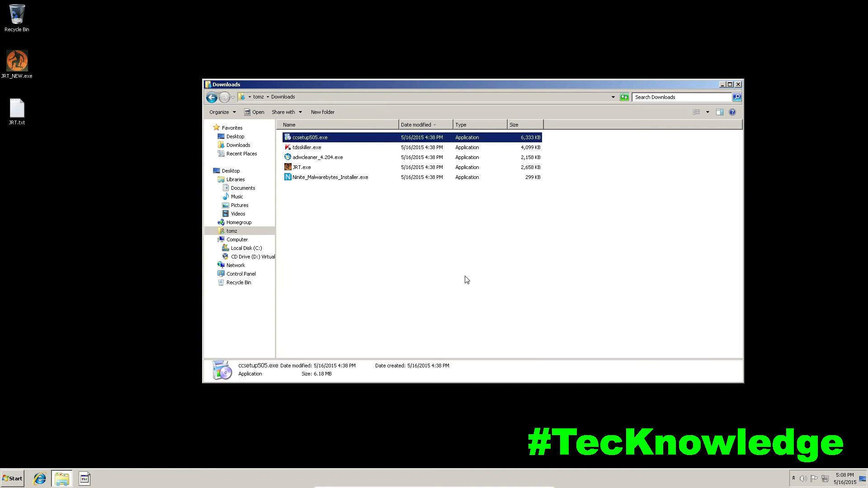
pyautogui.doubleClick(317, 138)
pyautogui.click(457, 245)
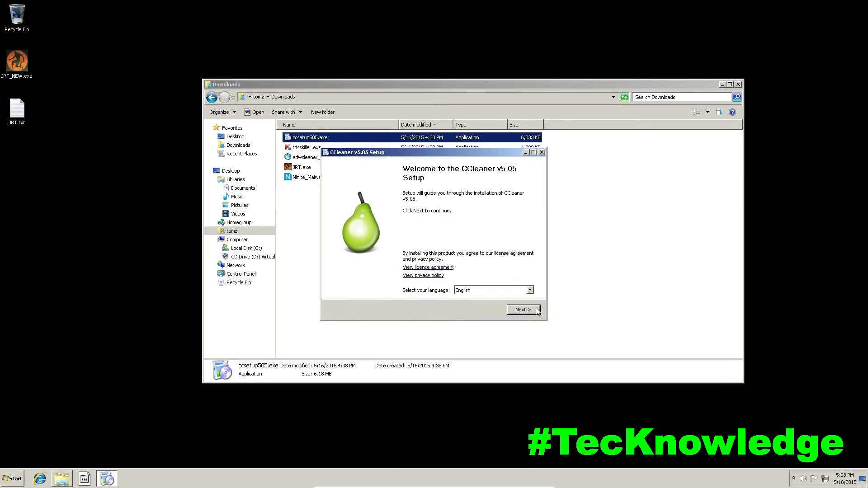
pyautogui.click(525, 311)
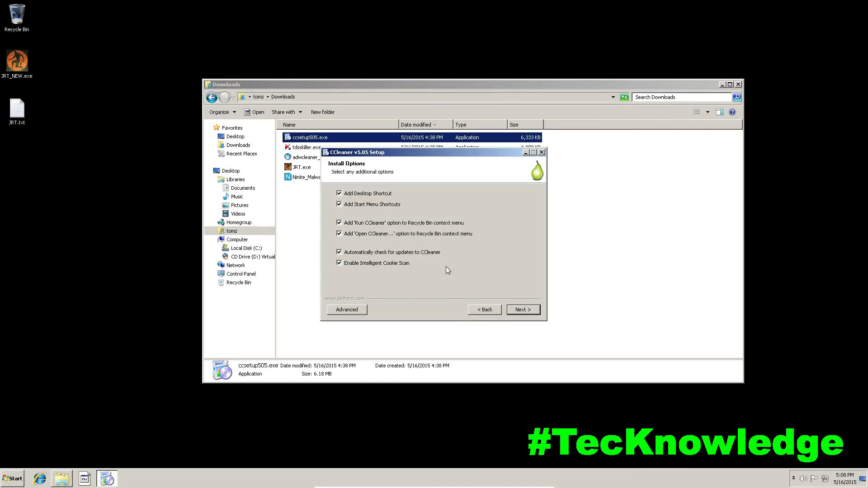
pyautogui.click(527, 311)
# - Decline the Google Chrome and Google Toolbar offers, install CCleaner 5.05, and close the release notes
pyautogui.click(356, 274)
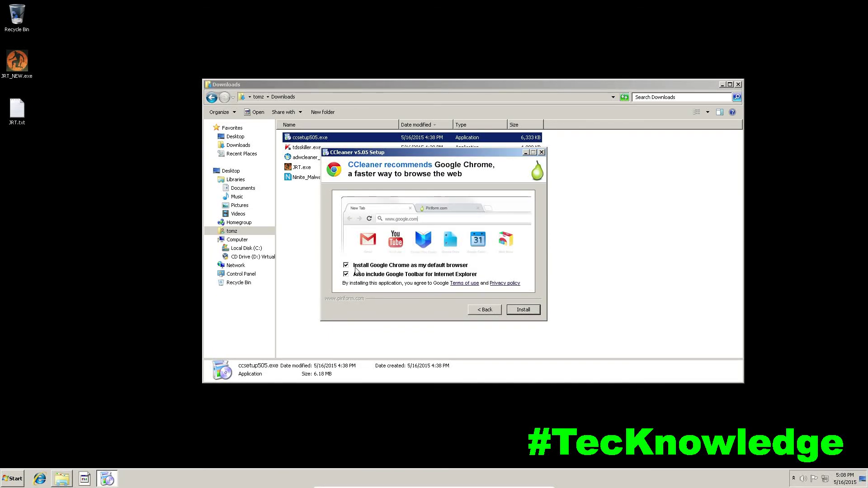
pyautogui.click(357, 266)
pyautogui.click(524, 313)
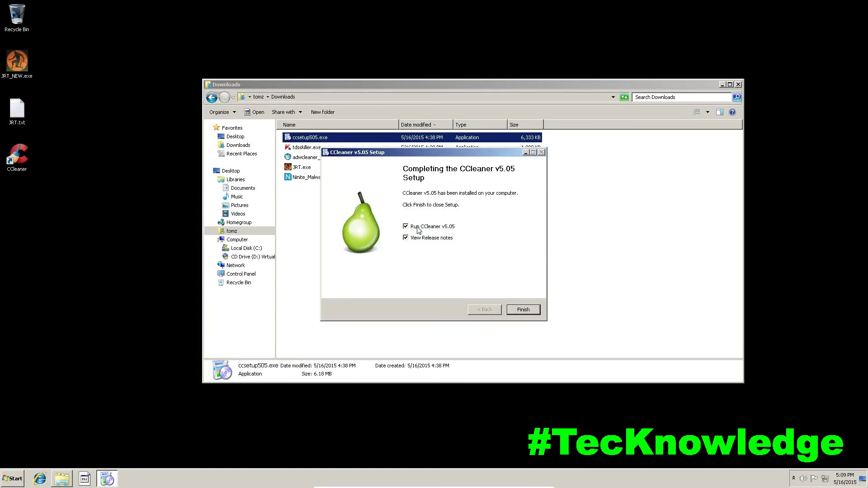
pyautogui.click(527, 310)
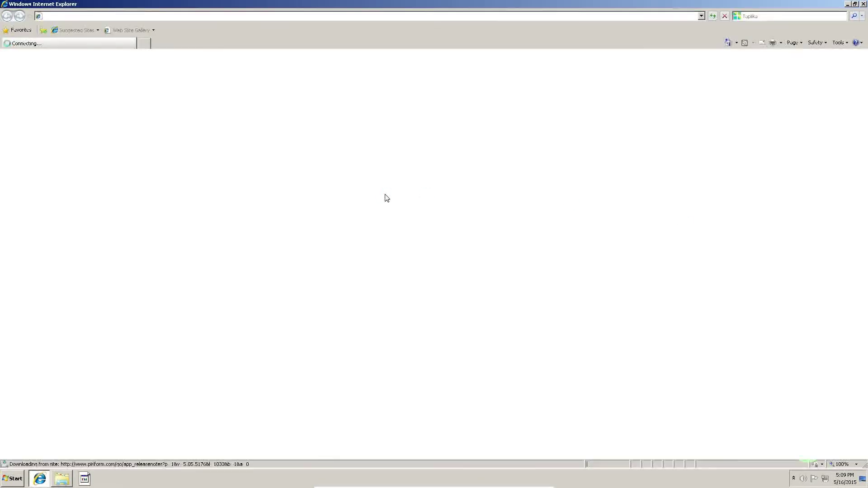
pyautogui.click(862, 5)
# - Analyze the system with CCleaner and review the removable junk files found
pyautogui.click(444, 343)
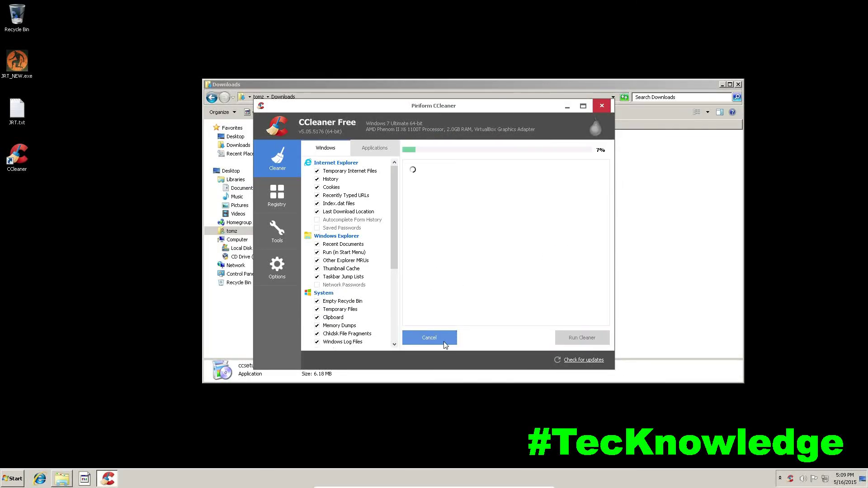
pyautogui.scroll(-5, 595, 243)
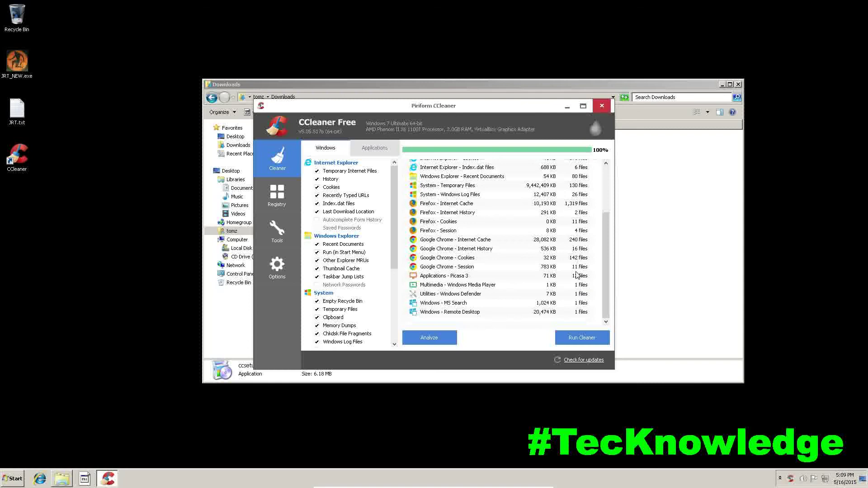
pyautogui.scroll(5, 566, 271)
pyautogui.scroll(-2, 548, 299)
pyautogui.scroll(-2, 548, 300)
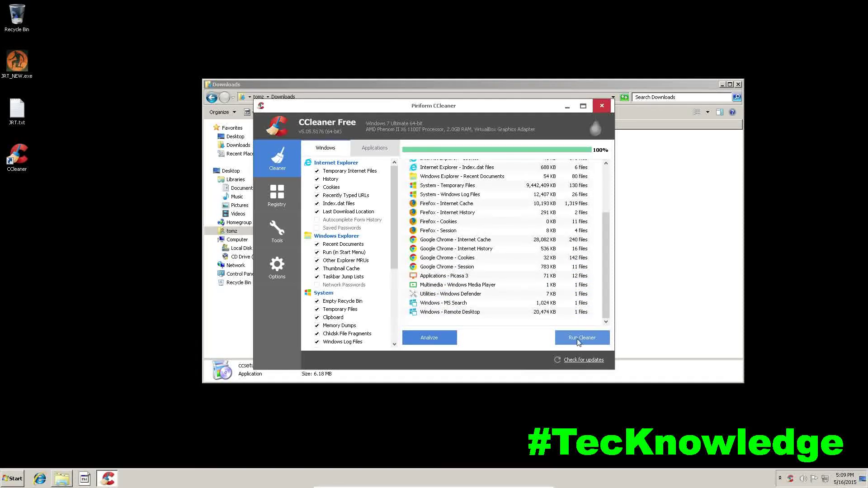
# - Run the cleaner, confirm deleting about 9,399 MB of files, then close CCleaner
pyautogui.click(578, 341)
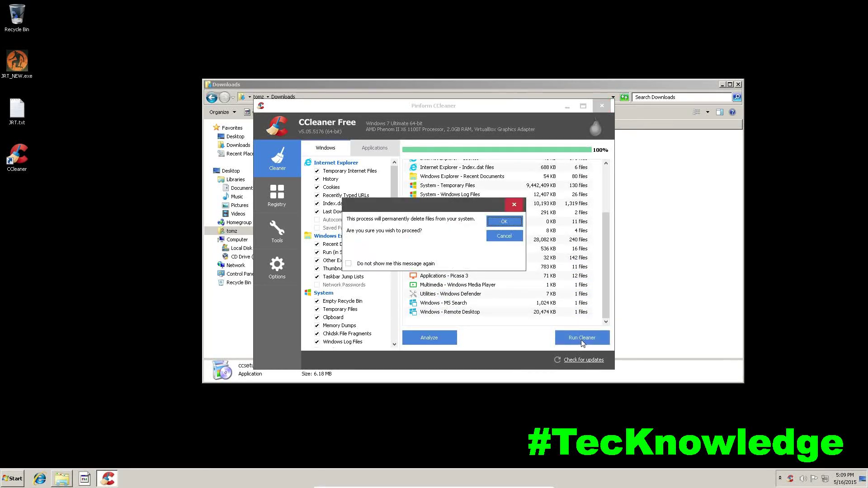
pyautogui.click(514, 224)
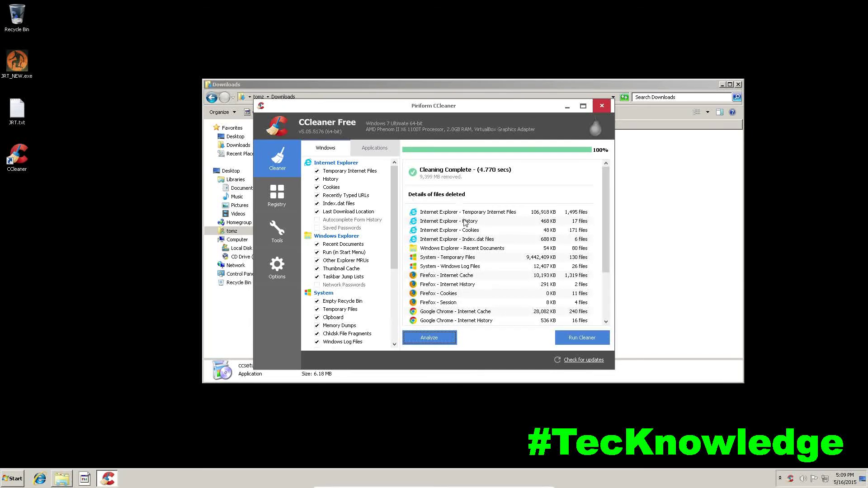
pyautogui.scroll(-5, 538, 255)
pyautogui.scroll(4, 534, 256)
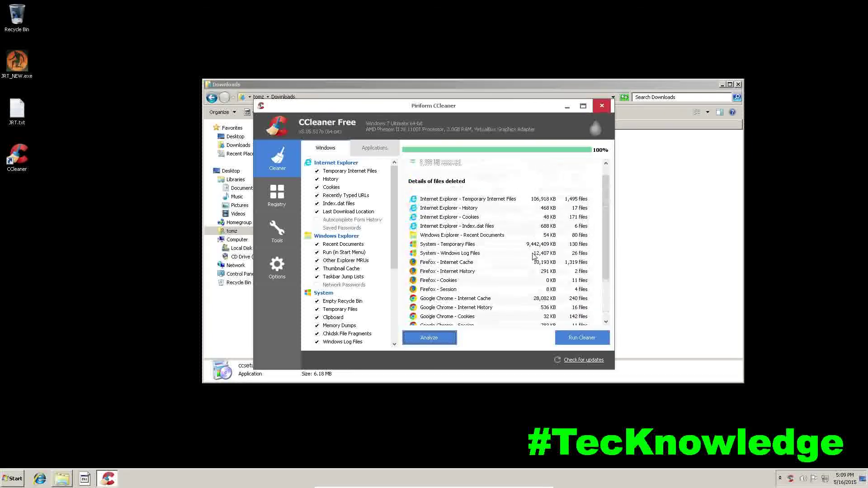
pyautogui.scroll(1, 533, 256)
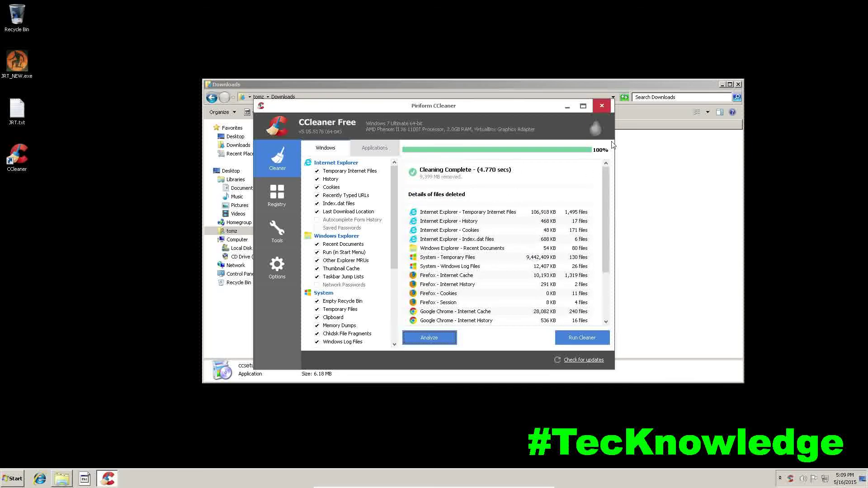
pyautogui.click(601, 107)
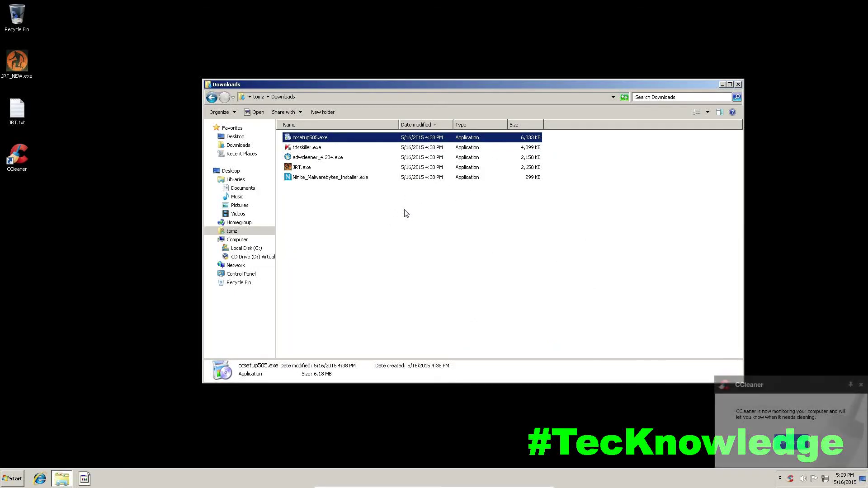
# - Launch tdsskiller.exe, accept the EULA and KSN Statement, and start a rootkit scan
pyautogui.click(354, 197)
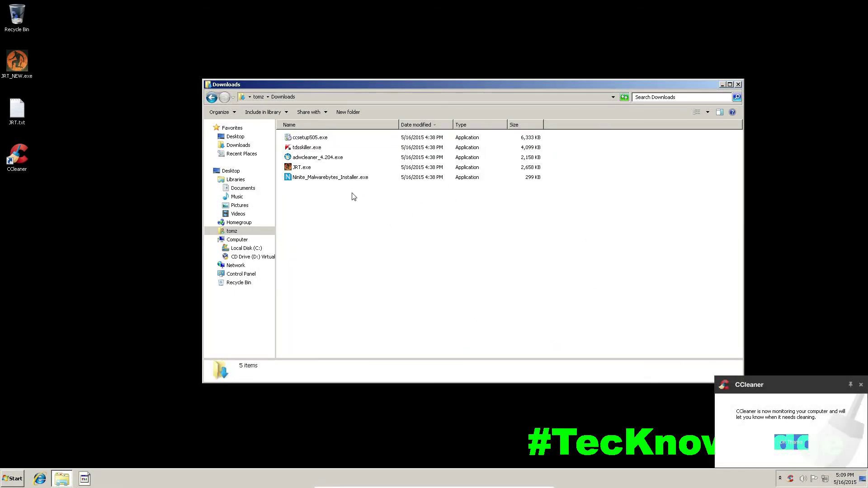
pyautogui.doubleClick(307, 148)
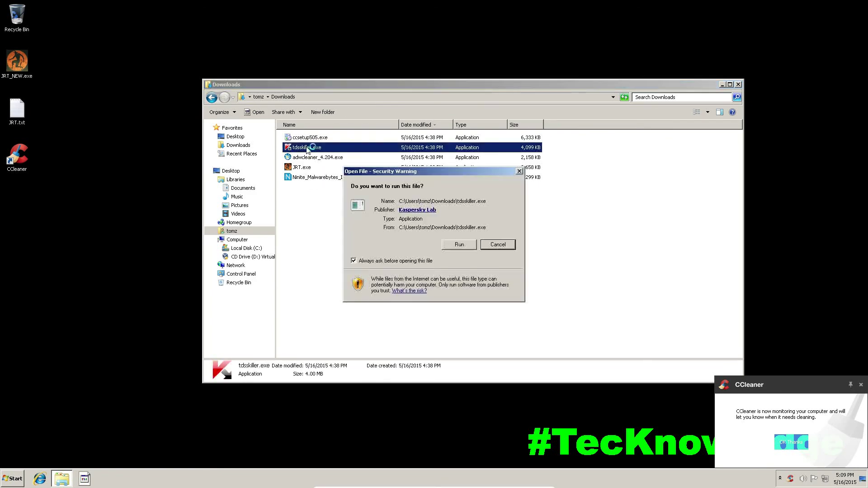
pyautogui.click(466, 245)
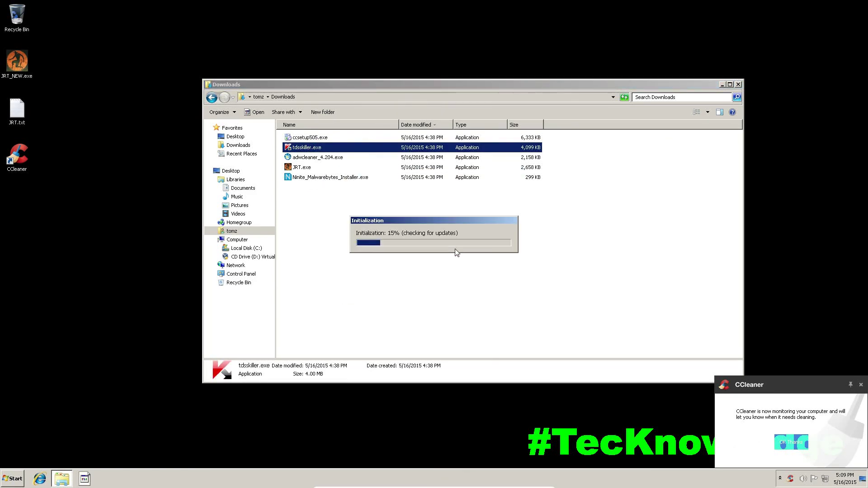
pyautogui.click(506, 271)
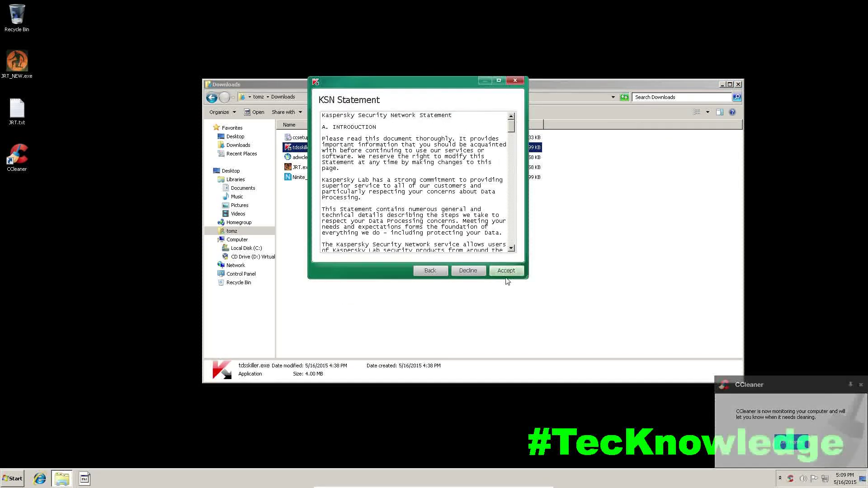
pyautogui.click(506, 271)
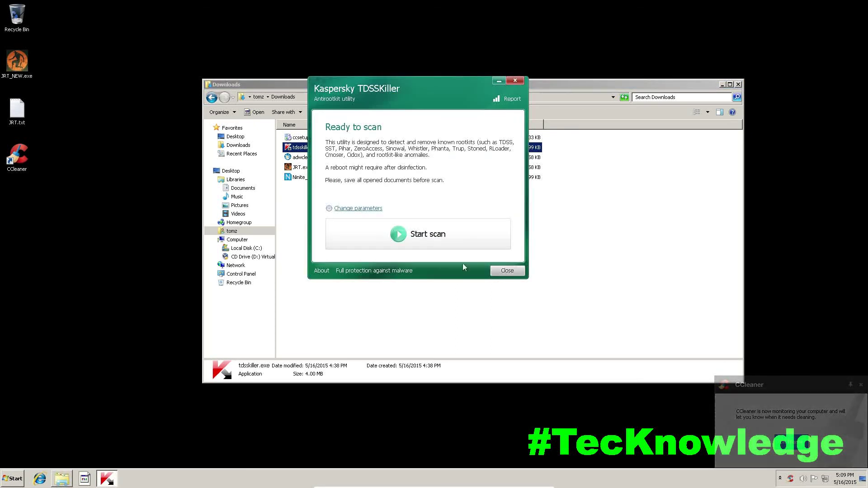
pyautogui.click(403, 238)
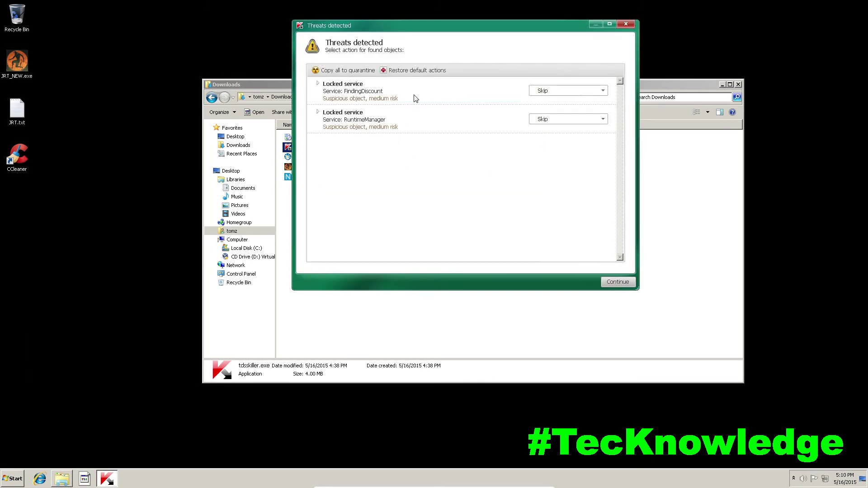
# - Set both FindingDiscount and RuntimeManager services to Delete and continue
pyautogui.click(557, 92)
pyautogui.click(562, 117)
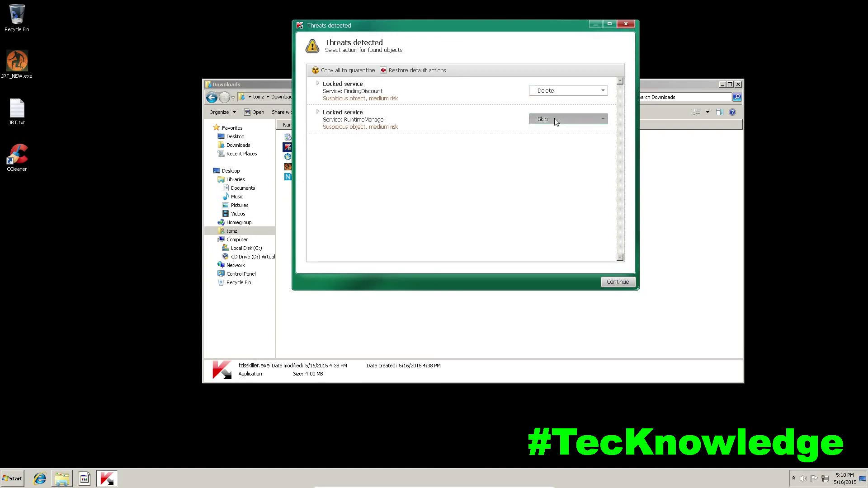
pyautogui.click(557, 119)
pyautogui.click(557, 143)
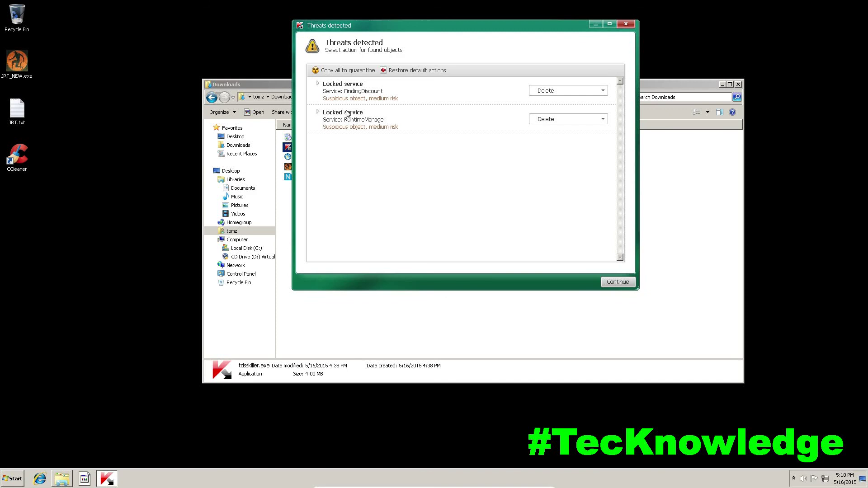
pyautogui.click(619, 282)
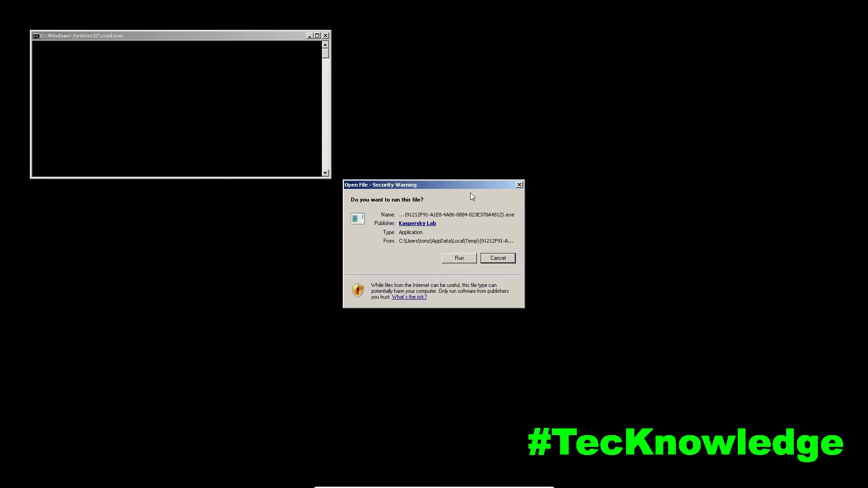
# - Rerun TDSSKiller after the reboot, scan again with no threats found, and close it
pyautogui.click(467, 259)
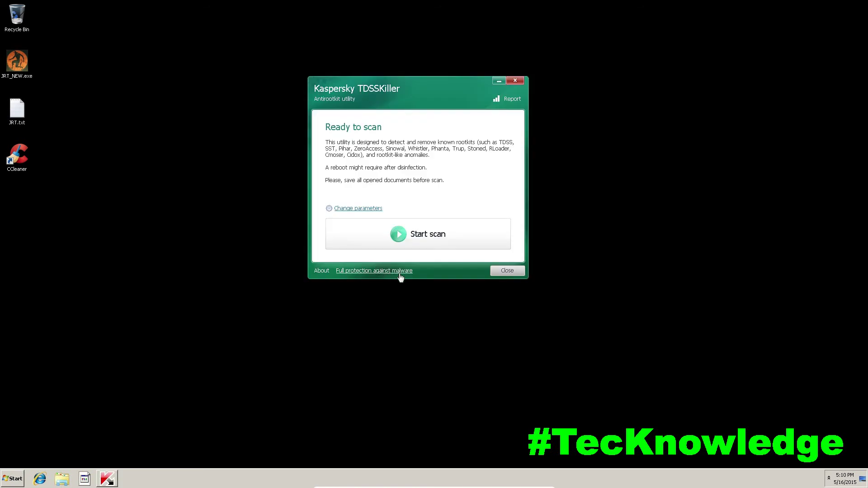
pyautogui.click(437, 242)
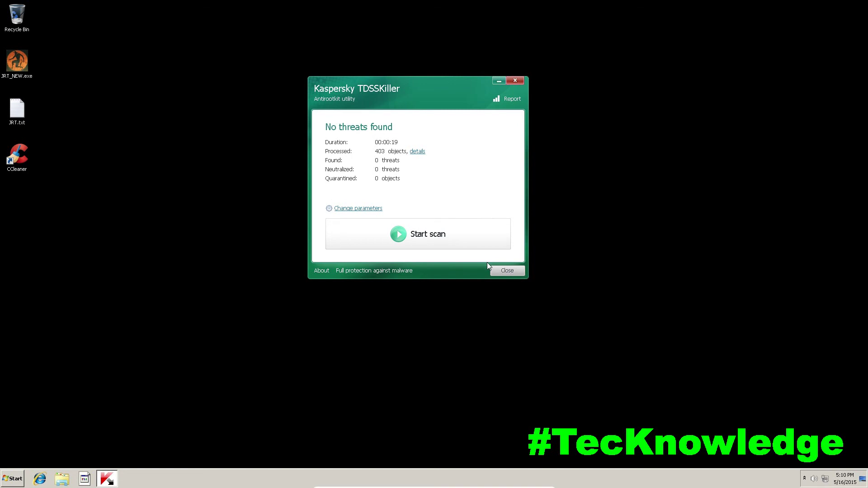
pyautogui.click(507, 270)
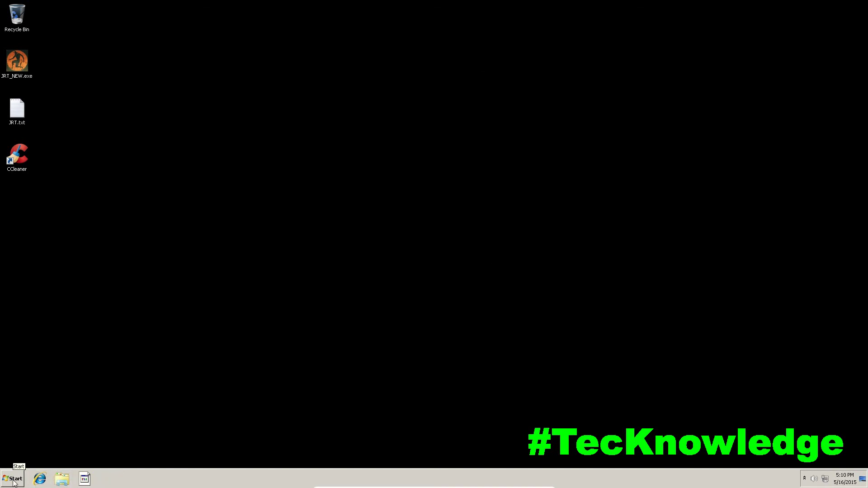
# - Launch adwcleaner_4.204.exe from Downloads, accept its terms, and start an adware scan
pyautogui.click(63, 483)
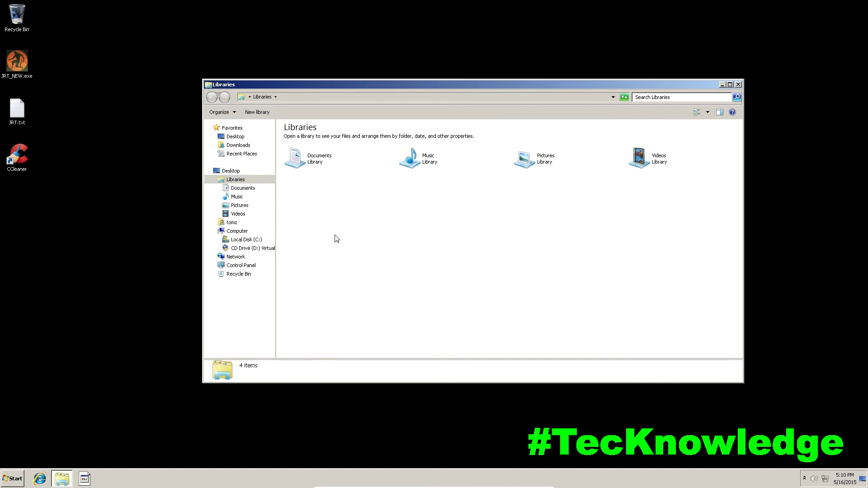
pyautogui.click(239, 145)
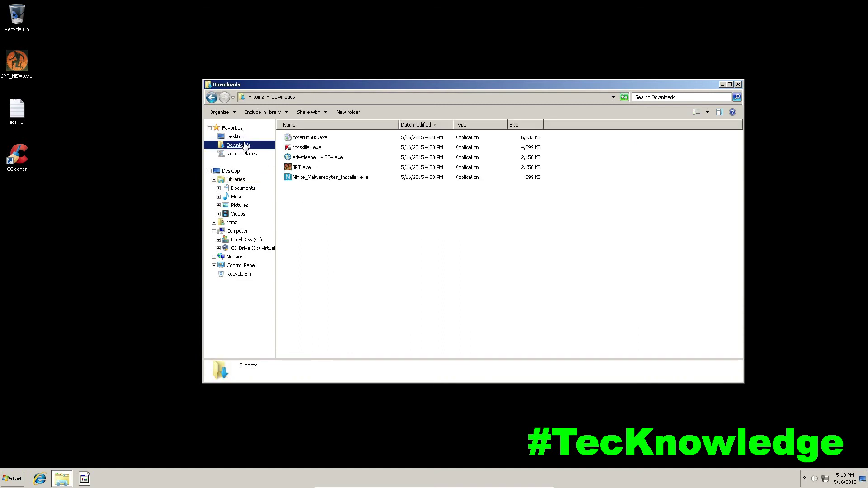
pyautogui.click(339, 161)
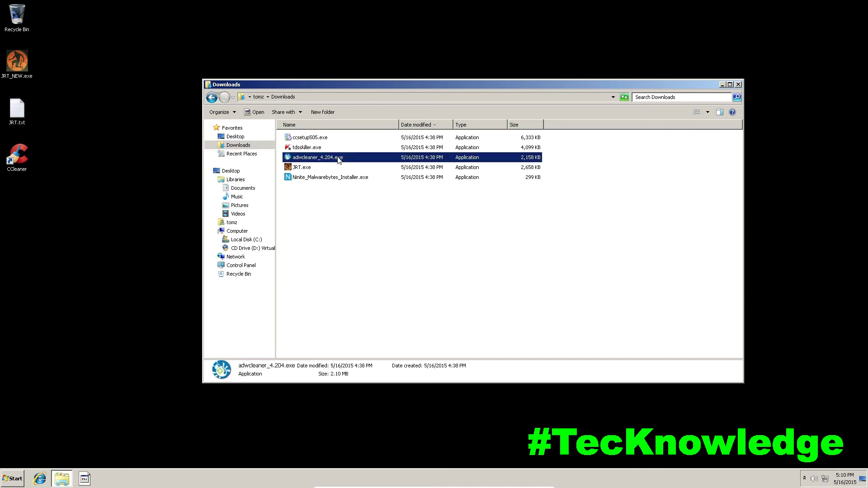
pyautogui.doubleClick(339, 161)
pyautogui.click(464, 245)
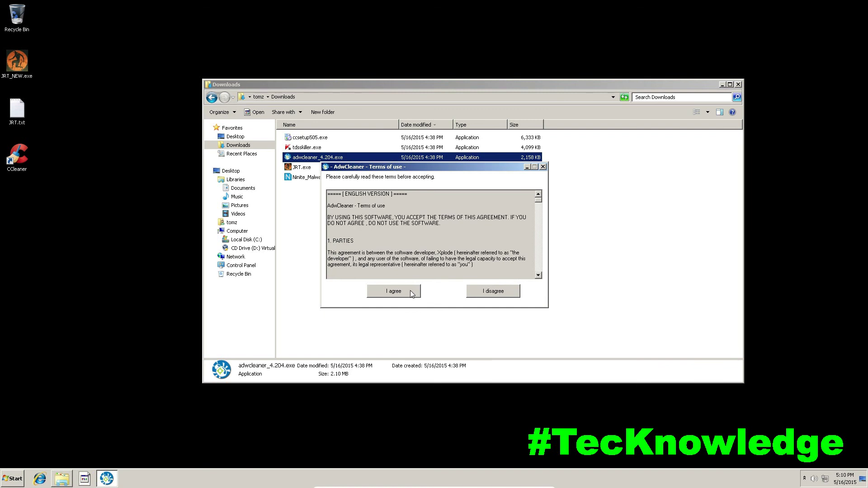
pyautogui.click(411, 292)
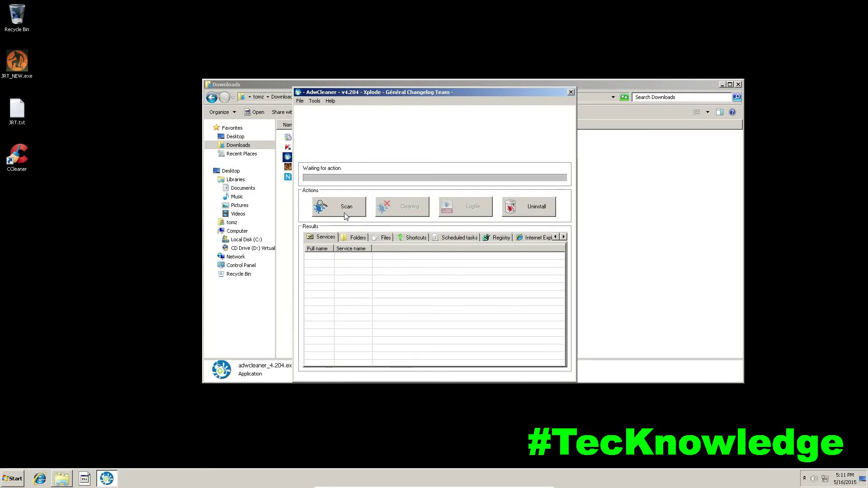
pyautogui.click(345, 214)
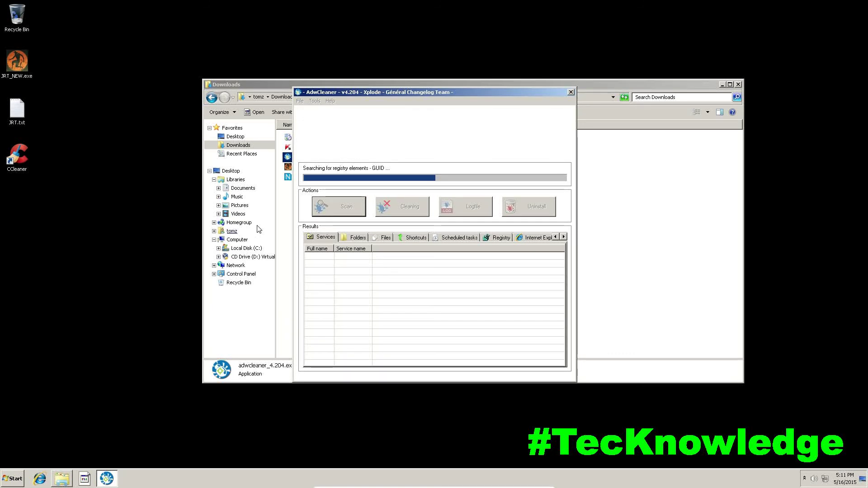
# - Review the flagged Folders, Files, Shortcuts, Tasks, Registry, Internet Explorer, Firefox and Chrome results
pyautogui.click(355, 238)
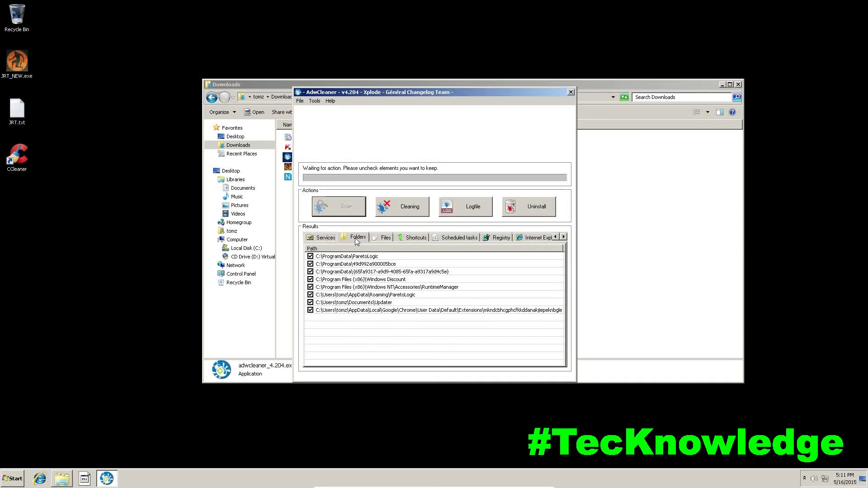
pyautogui.press('Left')
pyautogui.click(354, 238)
pyautogui.click(385, 238)
pyautogui.click(409, 238)
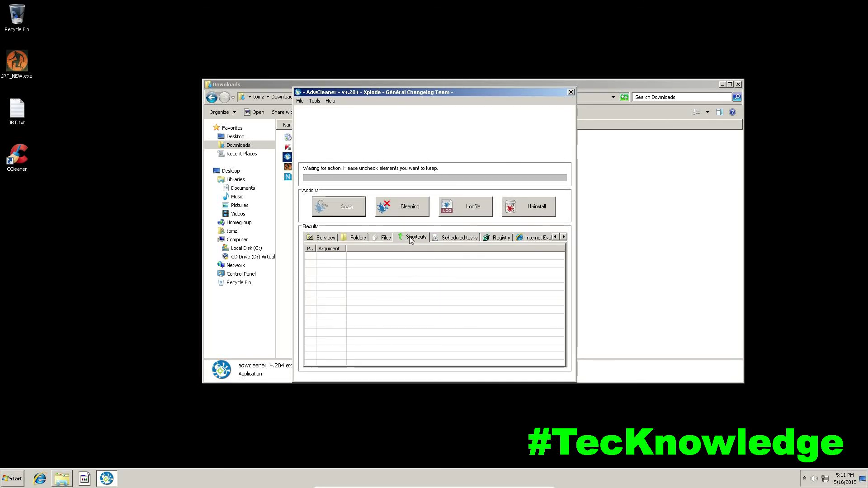
pyautogui.click(451, 237)
pyautogui.click(506, 238)
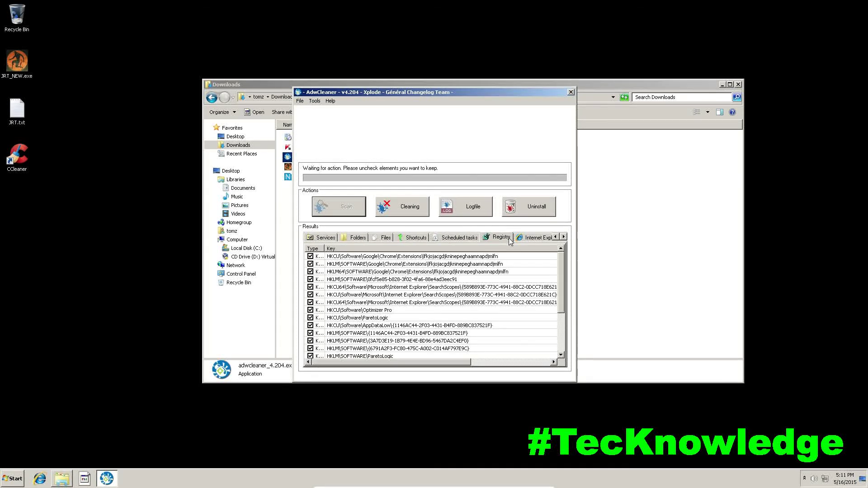
pyautogui.click(537, 238)
pyautogui.click(538, 238)
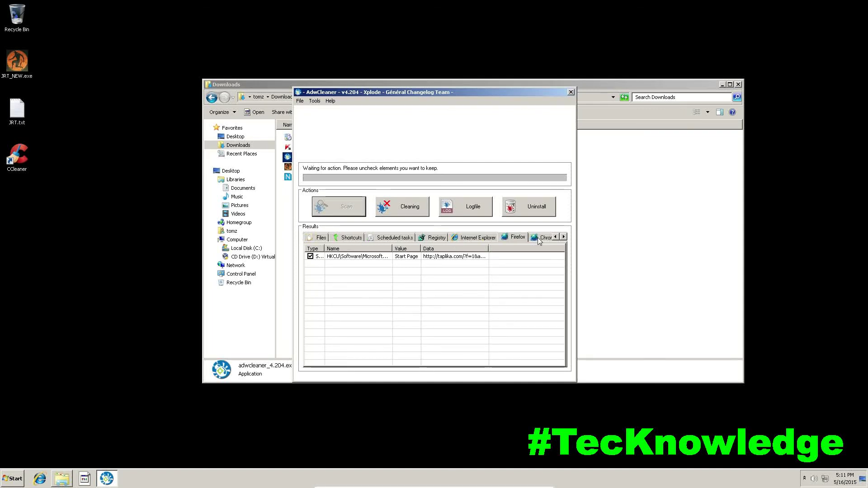
pyautogui.click(537, 237)
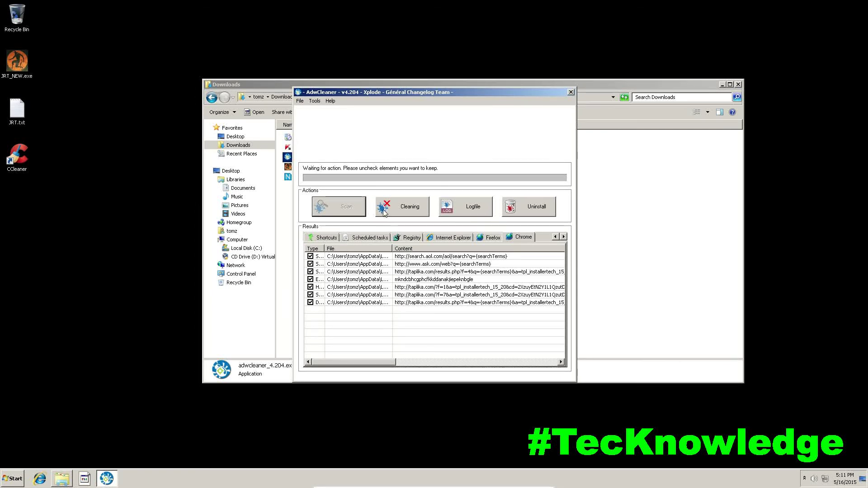
# - Clean all checked adware items, agreeing to close programs and restart Windows
pyautogui.click(405, 213)
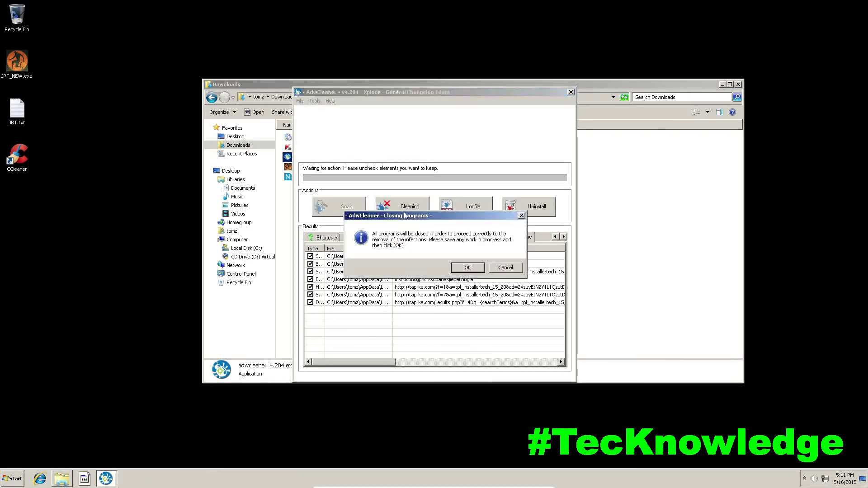
pyautogui.click(467, 267)
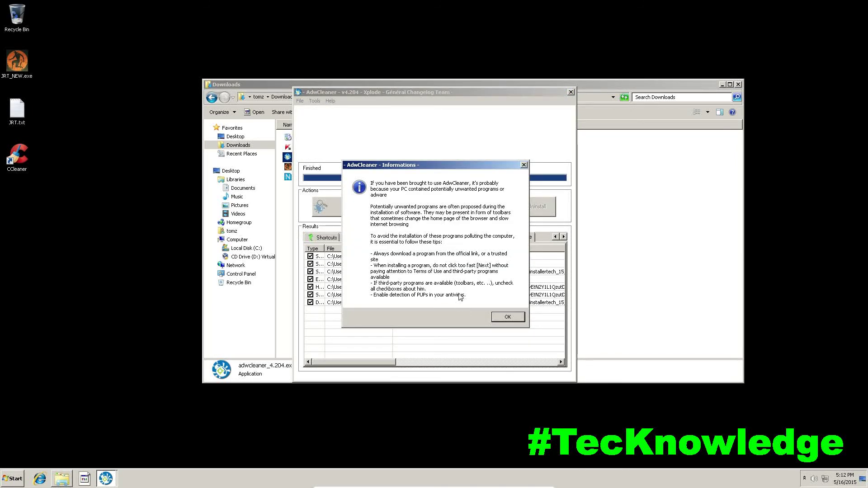
pyautogui.click(498, 317)
pyautogui.click(505, 266)
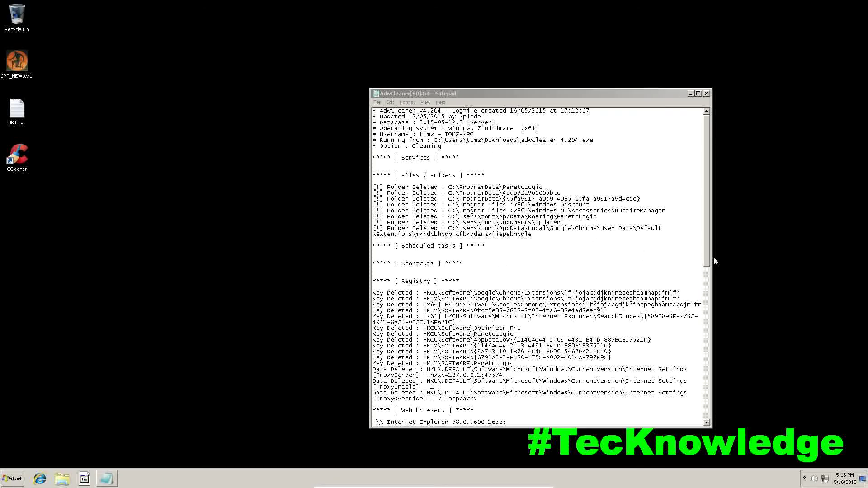
# - Scroll the AdwCleaner[S0].txt log to its Web browsers section, then close Notepad
pyautogui.scroll(-16, 714, 258)
pyautogui.scroll(3, 705, 111)
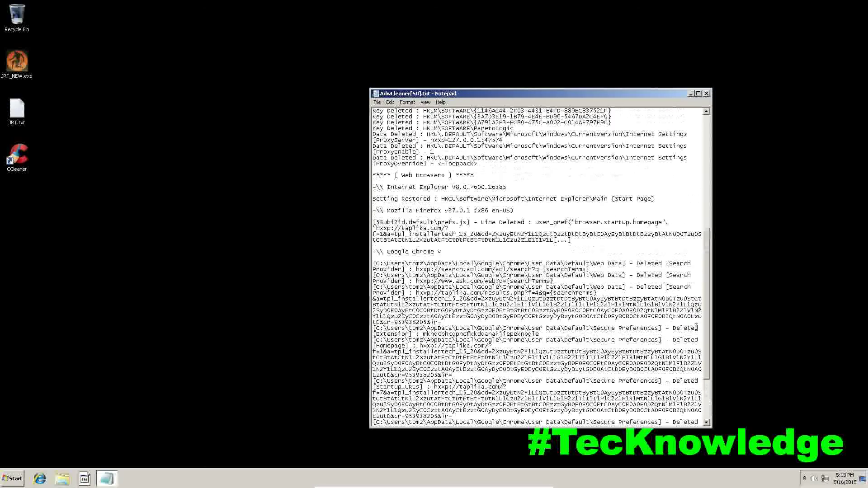
pyautogui.click(707, 93)
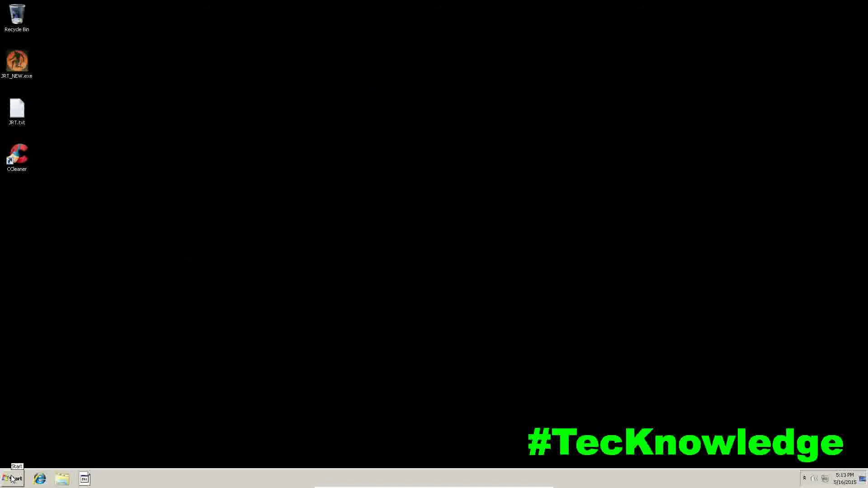
# - Run adwcleaner_4.204.exe again from the Downloads folder
pyautogui.click(66, 483)
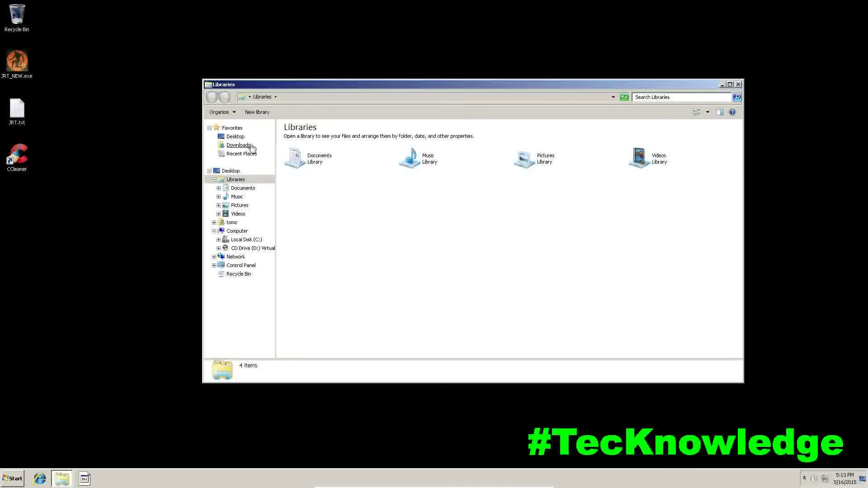
pyautogui.click(238, 146)
pyautogui.doubleClick(318, 158)
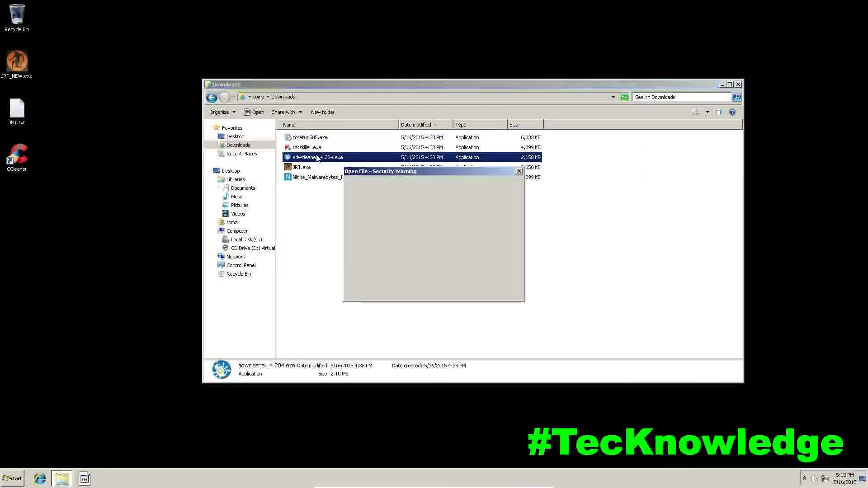
pyautogui.click(450, 246)
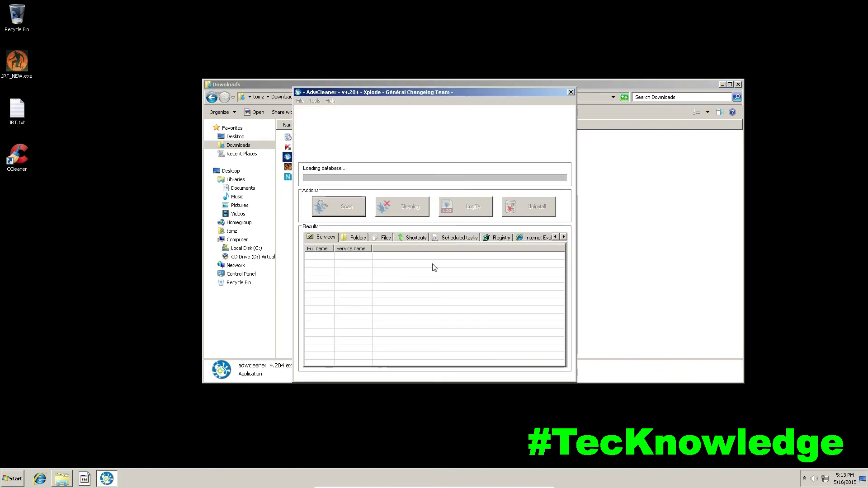
# - Review the four flagged proxy registry entries, clean them, and accept the restart
pyautogui.click(500, 237)
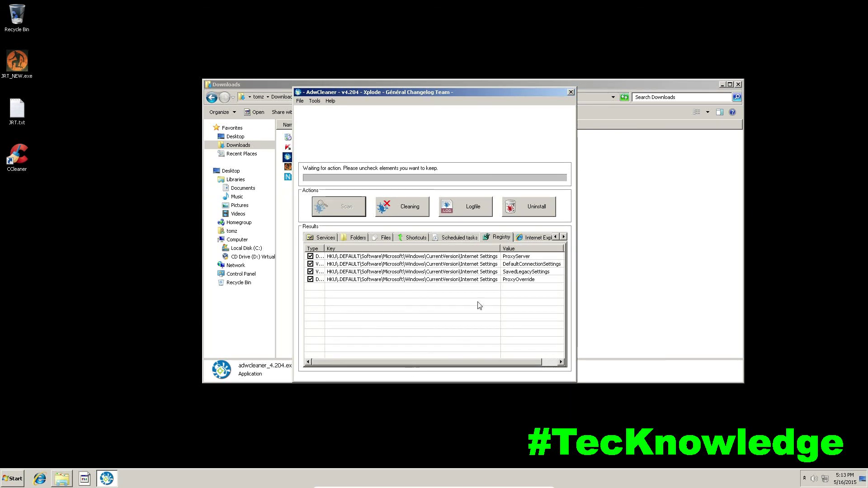
pyautogui.click(530, 239)
pyautogui.click(466, 237)
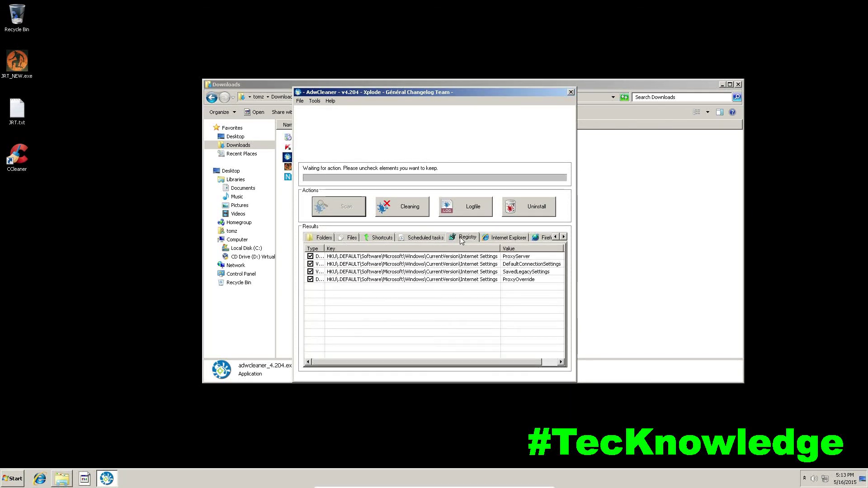
pyautogui.click(401, 206)
pyautogui.click(467, 268)
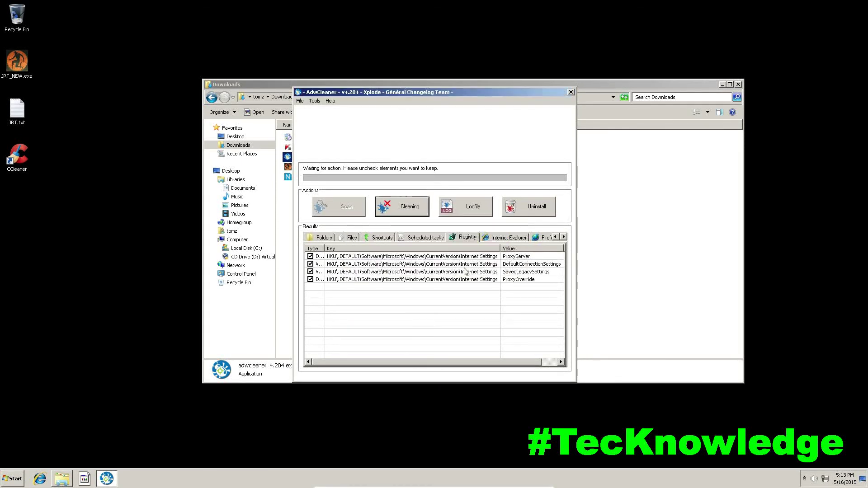
pyautogui.click(507, 316)
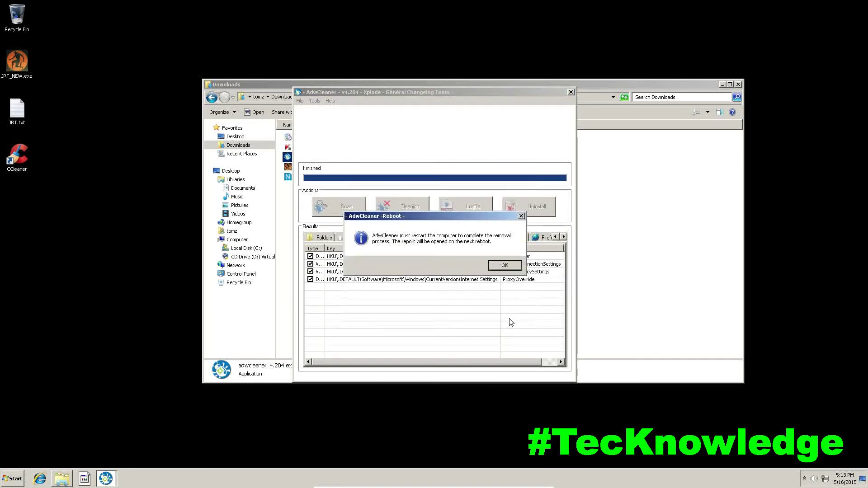
pyautogui.click(504, 269)
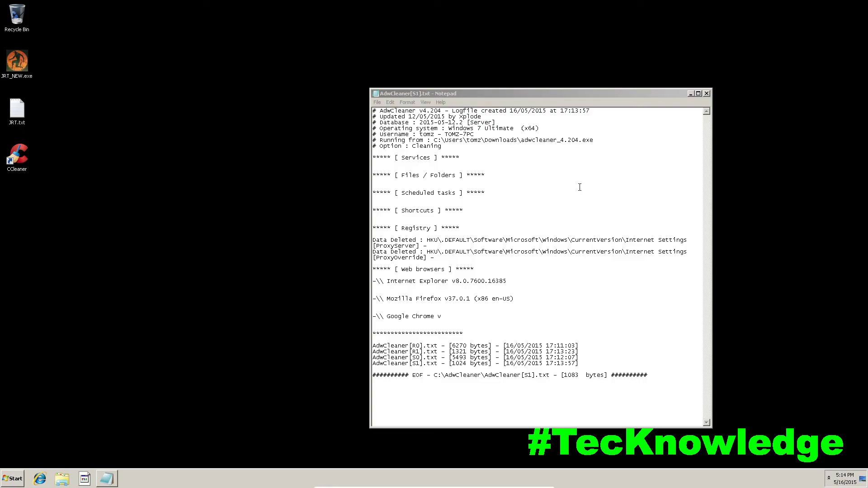
# - Close the cleaning log and run Ninite_Malwarebytes_Installer.exe from the Downloads folder
pyautogui.click(707, 93)
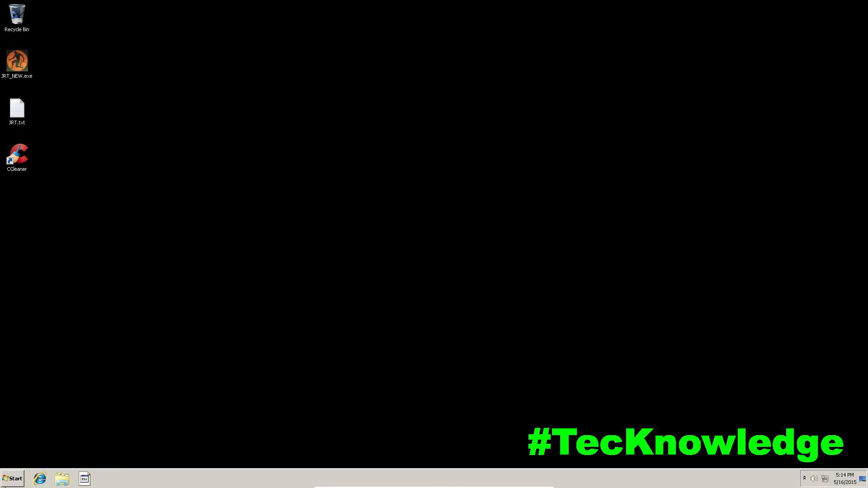
pyautogui.click(13, 478)
pyautogui.click(165, 267)
pyautogui.click(238, 146)
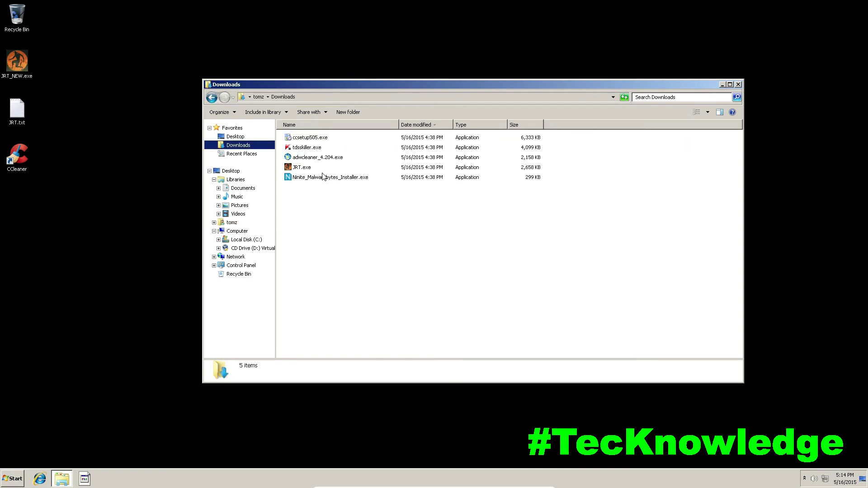
pyautogui.doubleClick(323, 177)
pyautogui.click(460, 245)
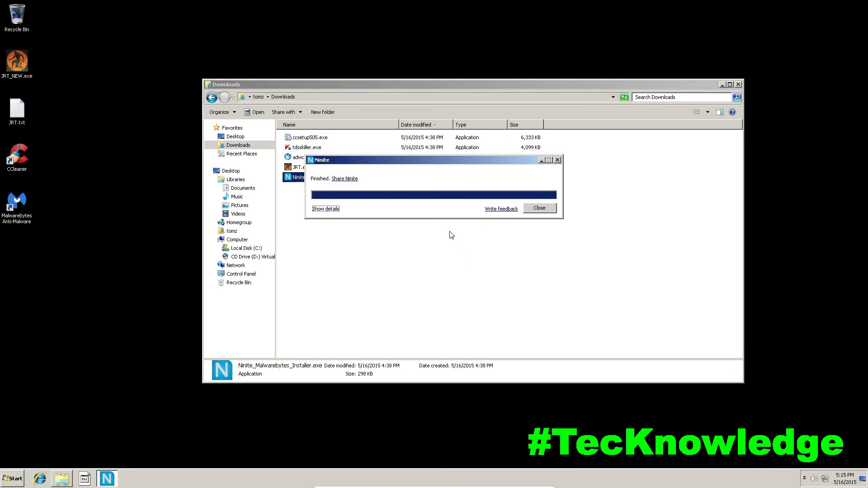
# - Close the finished Ninite installer and launch Malwarebytes Anti-Malware from its desktop shortcut
pyautogui.click(551, 210)
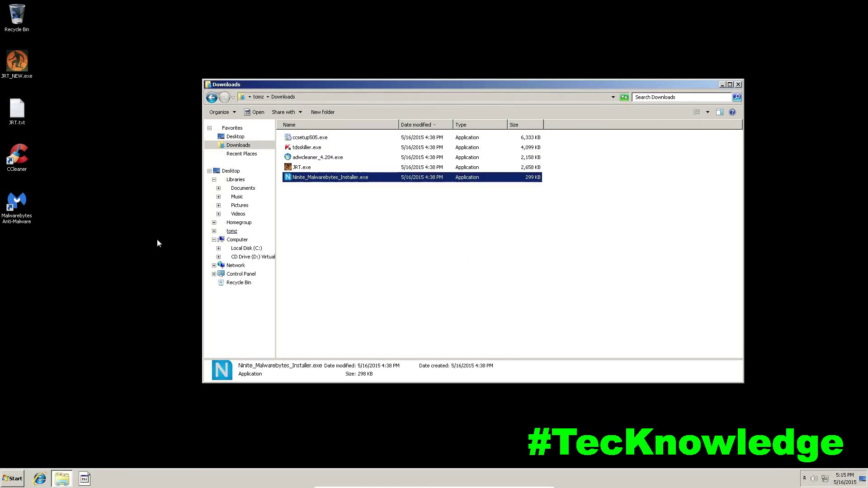
pyautogui.click(26, 217)
pyautogui.doubleClick(12, 209)
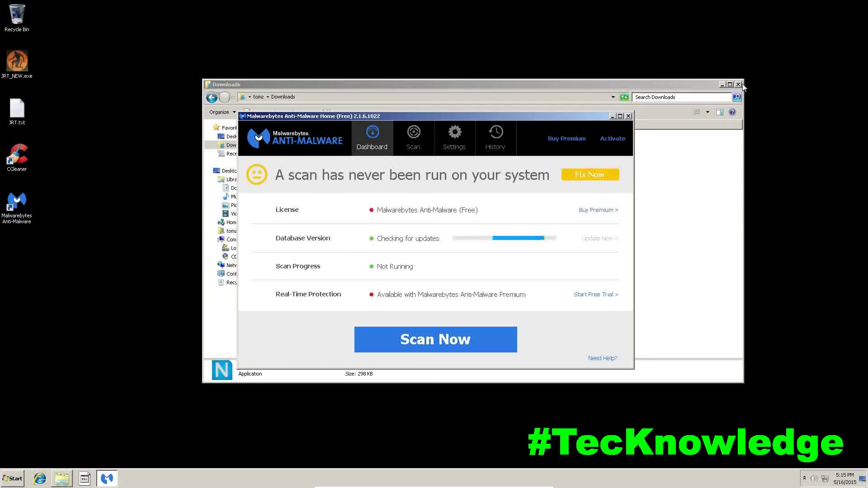
# - Close the Downloads window and run a Malwarebytes threat scan, finding 9 potentially unwanted programs
pyautogui.click(738, 84)
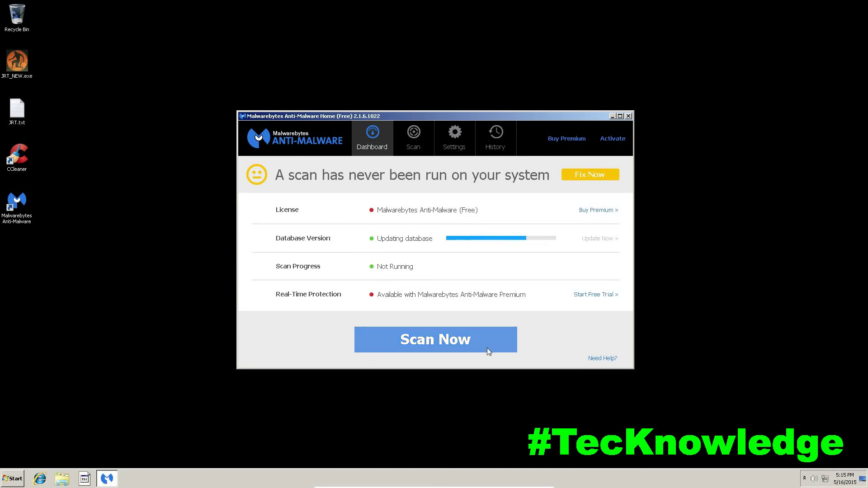
pyautogui.click(417, 345)
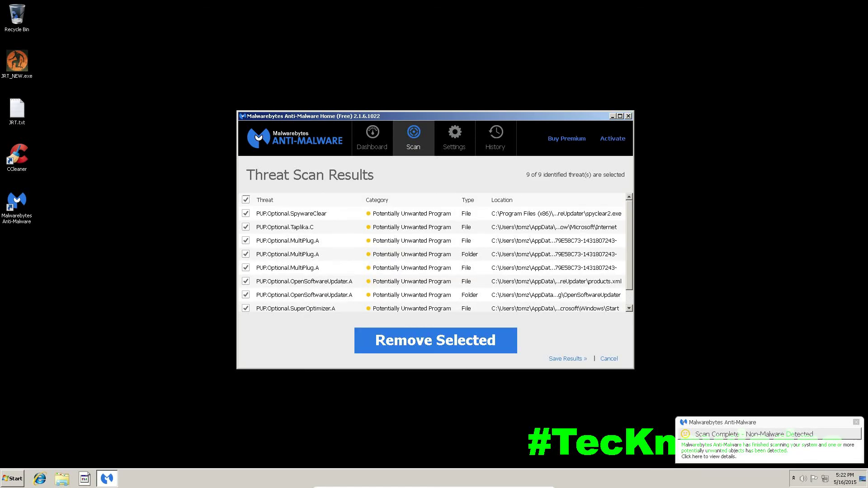
# - Remove all 9 selected threats in Malwarebytes and accept the restart prompt
pyautogui.scroll(-1, 384, 251)
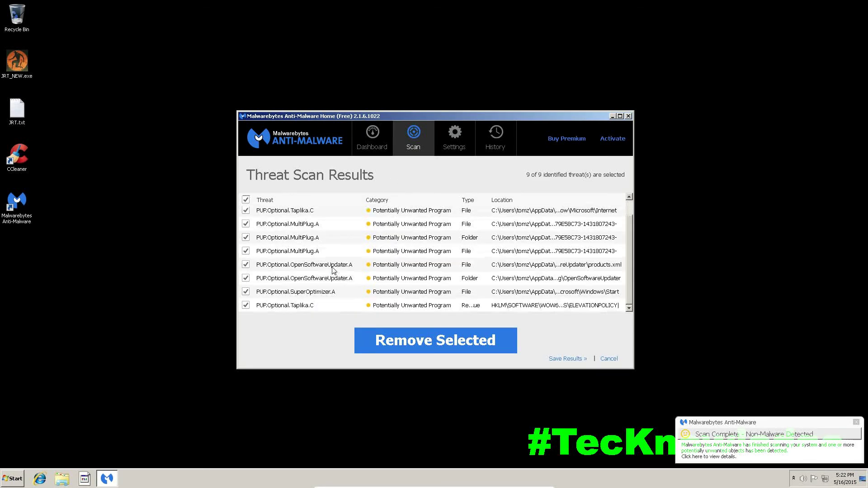
pyautogui.click(433, 346)
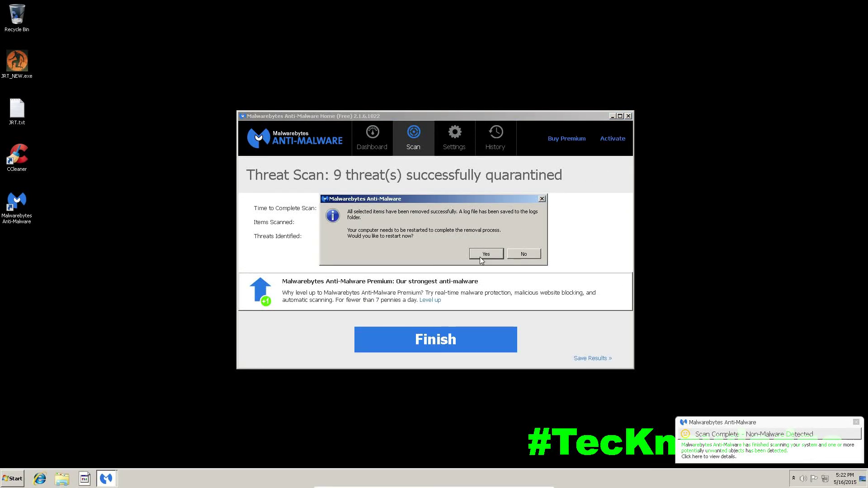
pyautogui.click(481, 256)
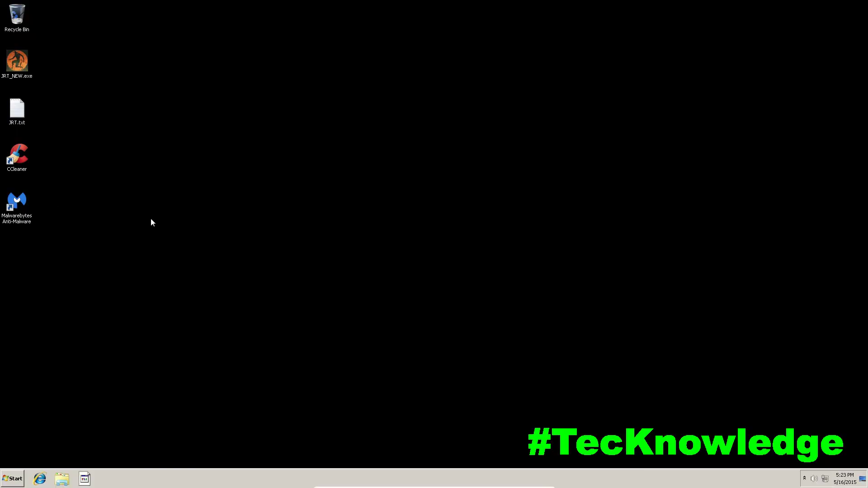
# - Reopen Malwarebytes Anti-Malware after the restart and run a second threat scan
pyautogui.doubleClick(17, 201)
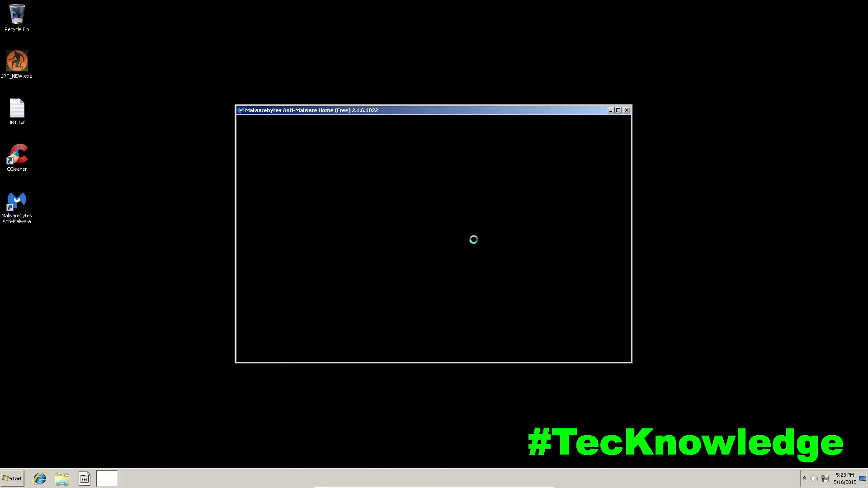
pyautogui.click(456, 343)
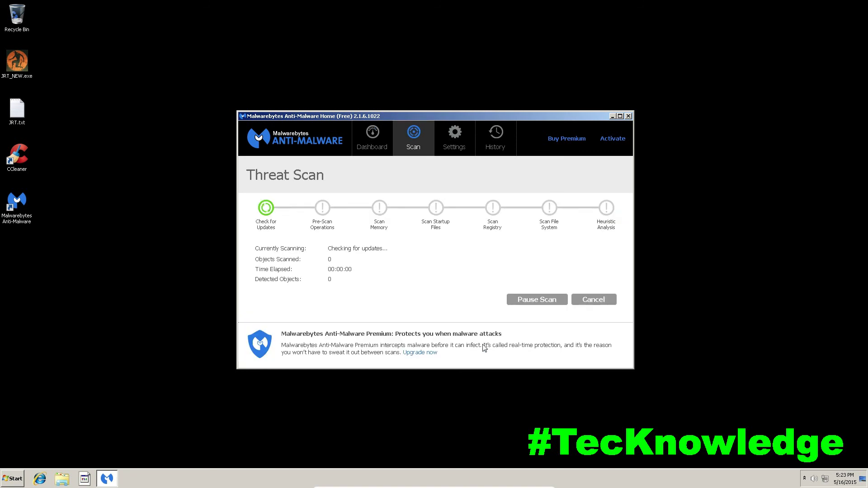